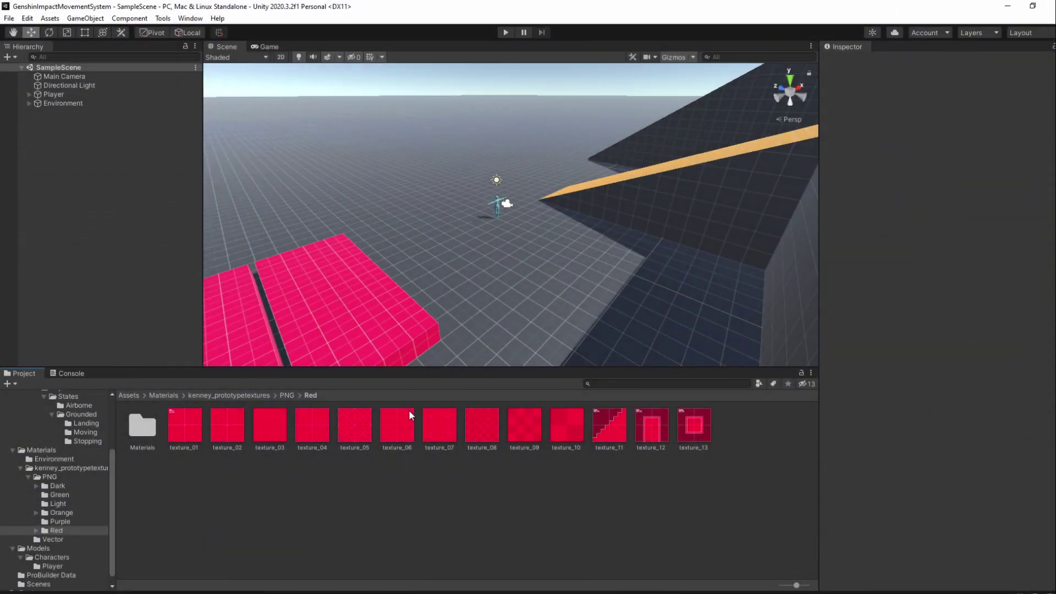
scroll(74, 440, "up", 5)
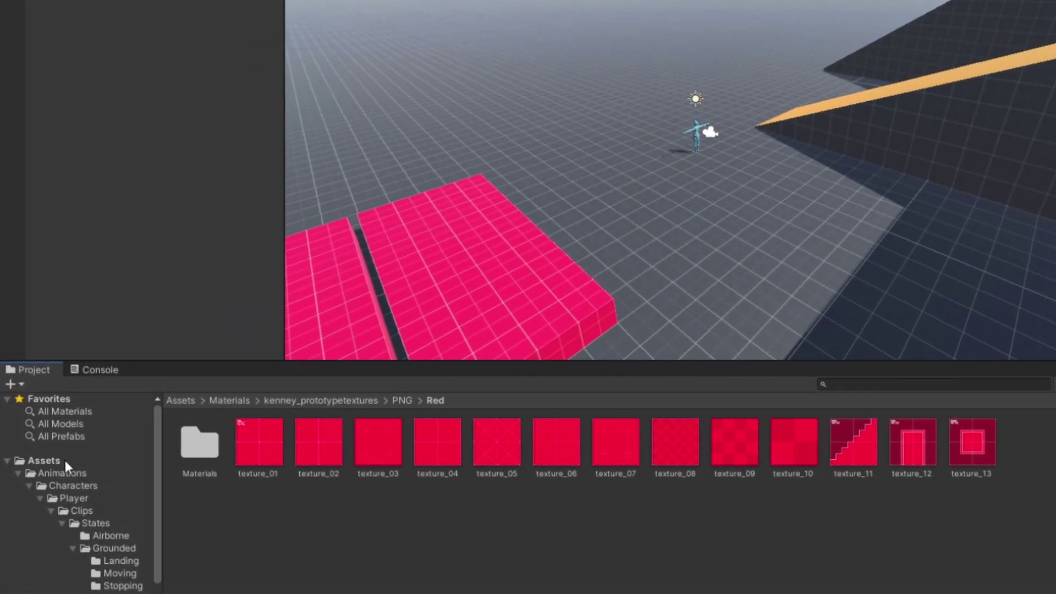
Create a Scripts folder in Assets with a StateMachine folder inside it
right_click(46, 437)
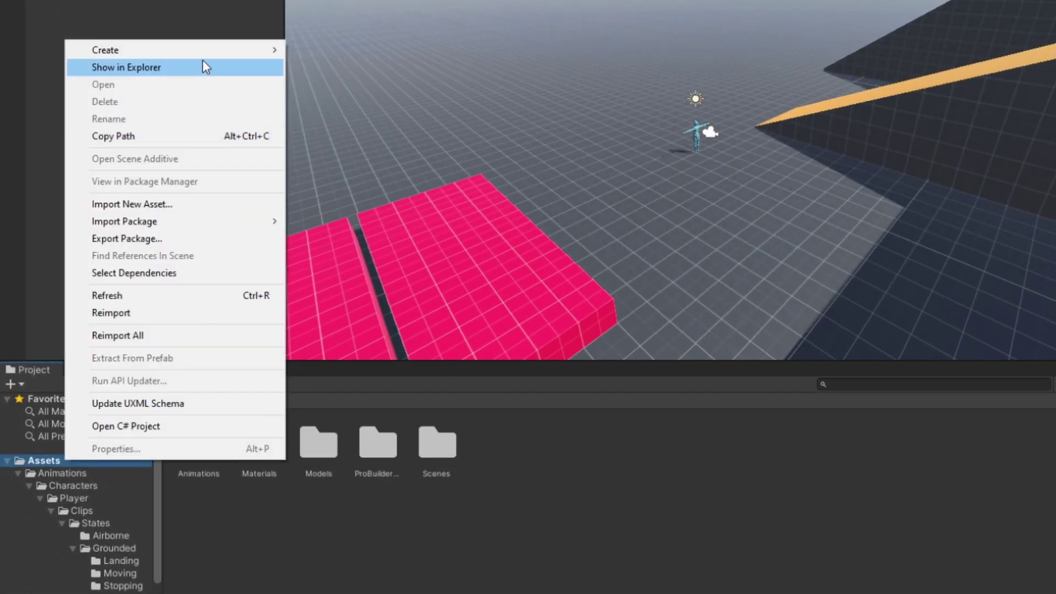
mouse_move(174, 50)
left_click(343, 25)
type("Scripts")
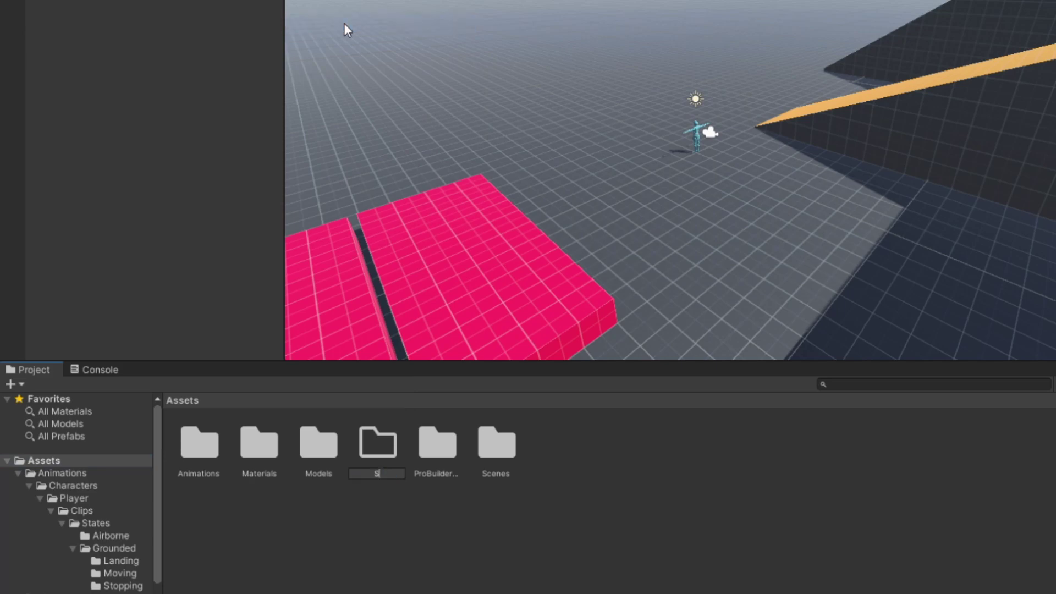
key("Return")
key("Return")
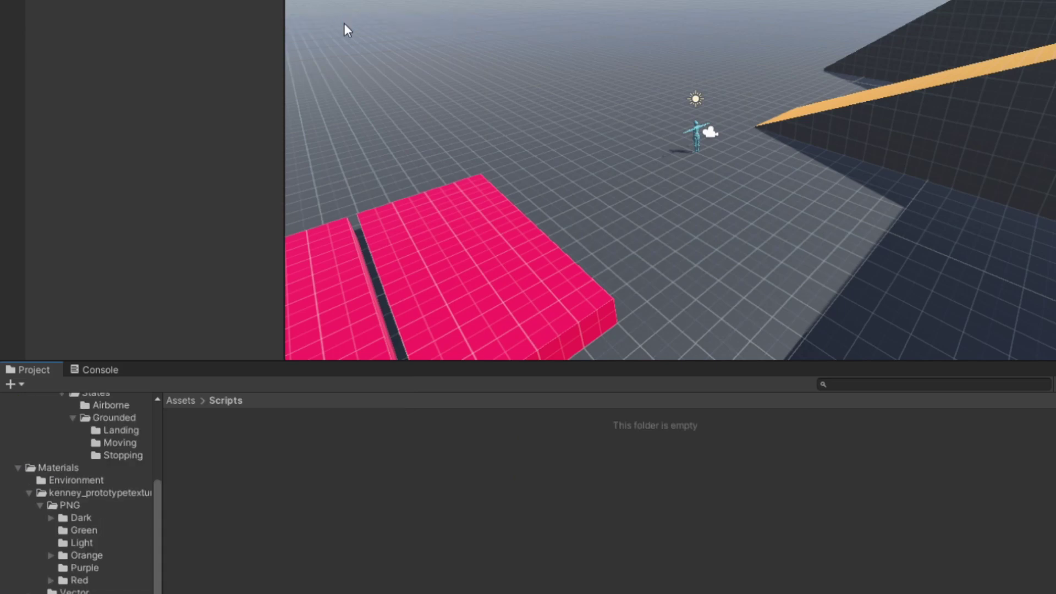
right_click(233, 458)
mouse_move(338, 50)
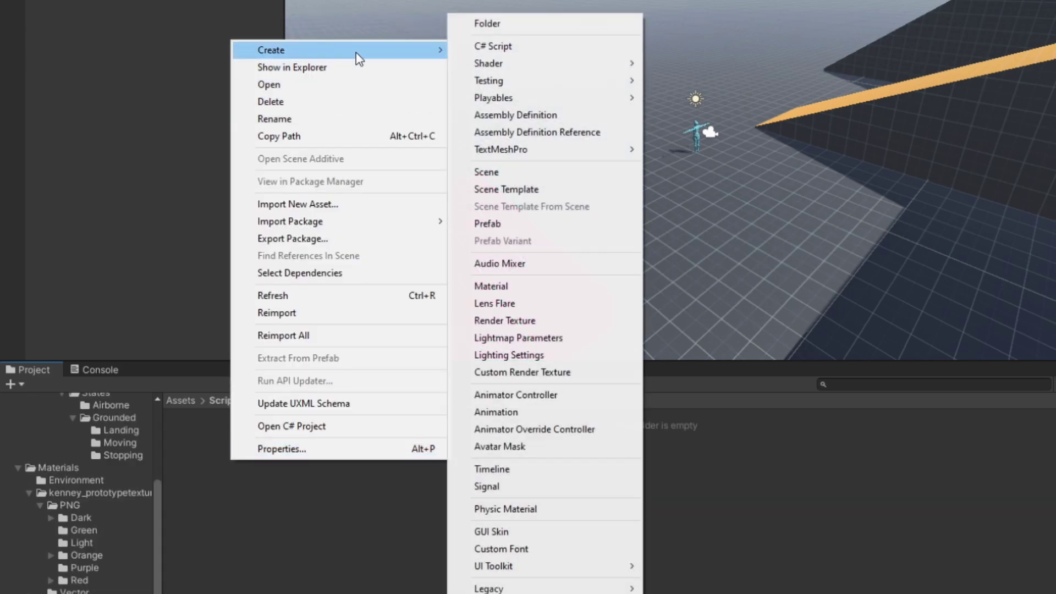
left_click(485, 25)
type("State")
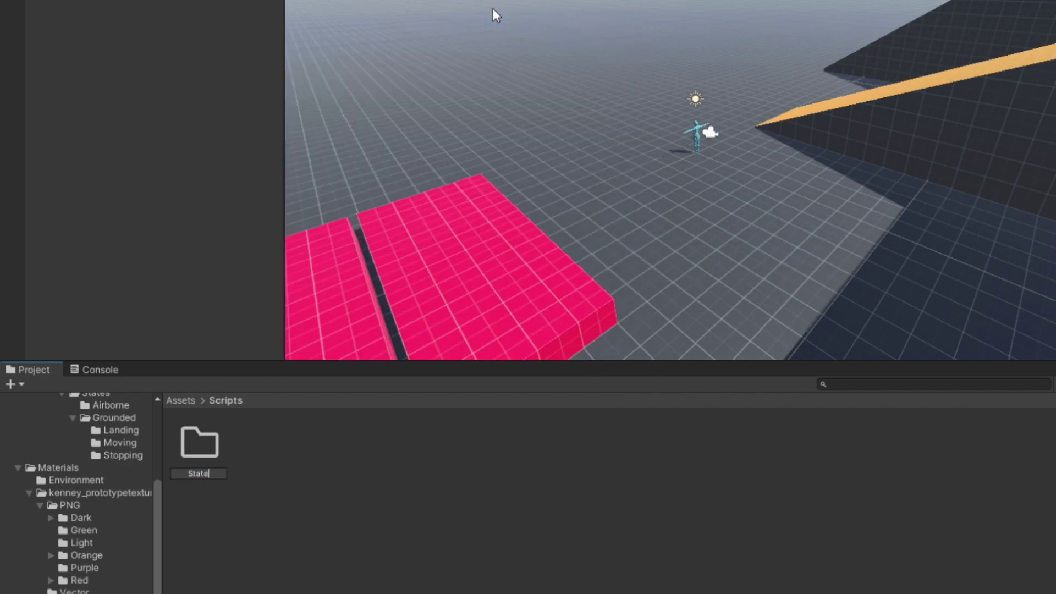
type("Machine")
key("Return")
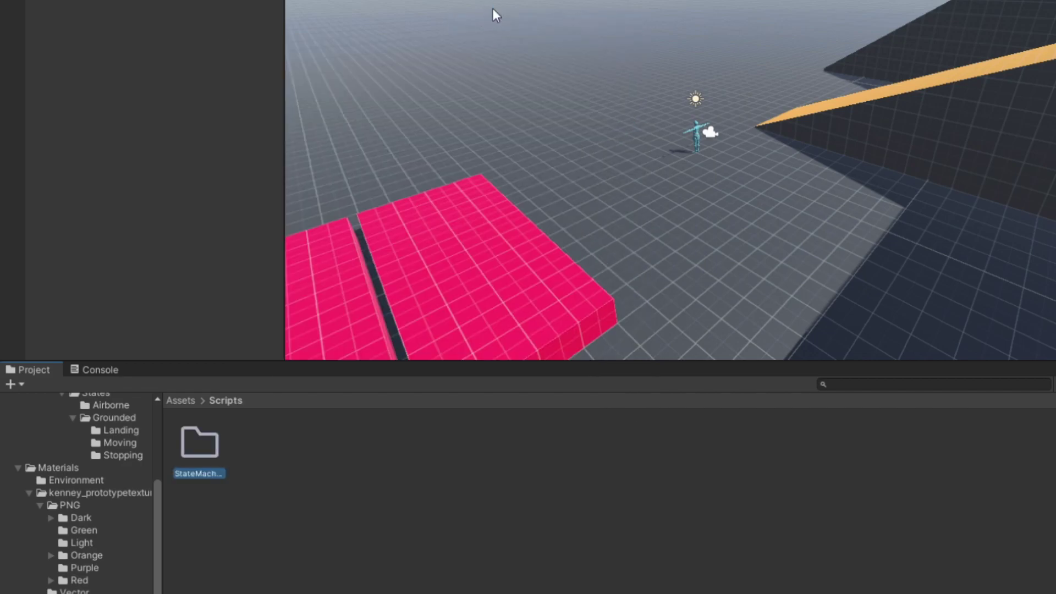
key("Return")
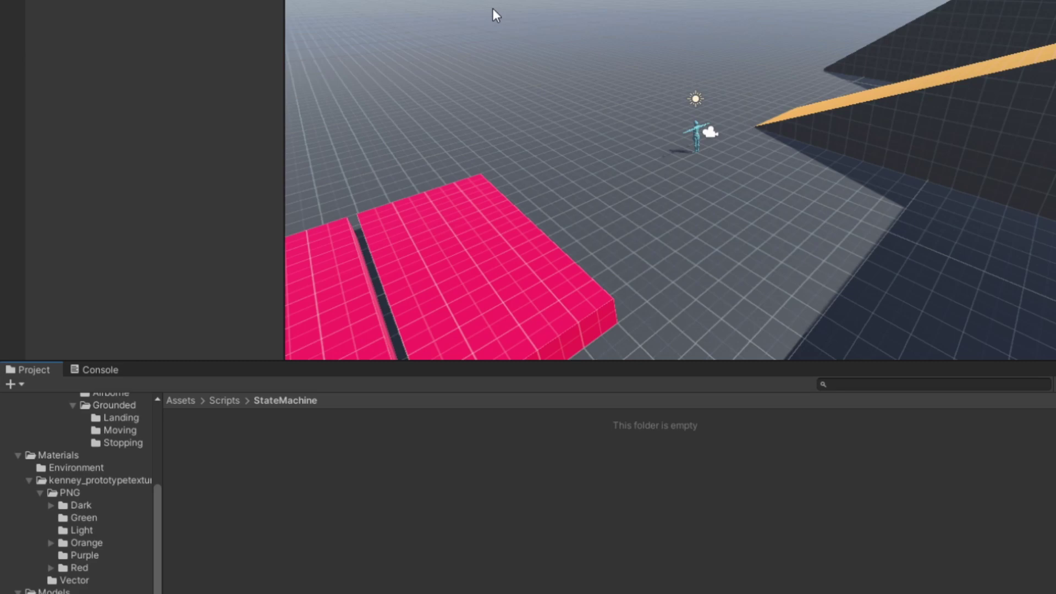
Create a new C# script named IState inside the StateMachine folder
right_click(254, 463)
mouse_move(363, 46)
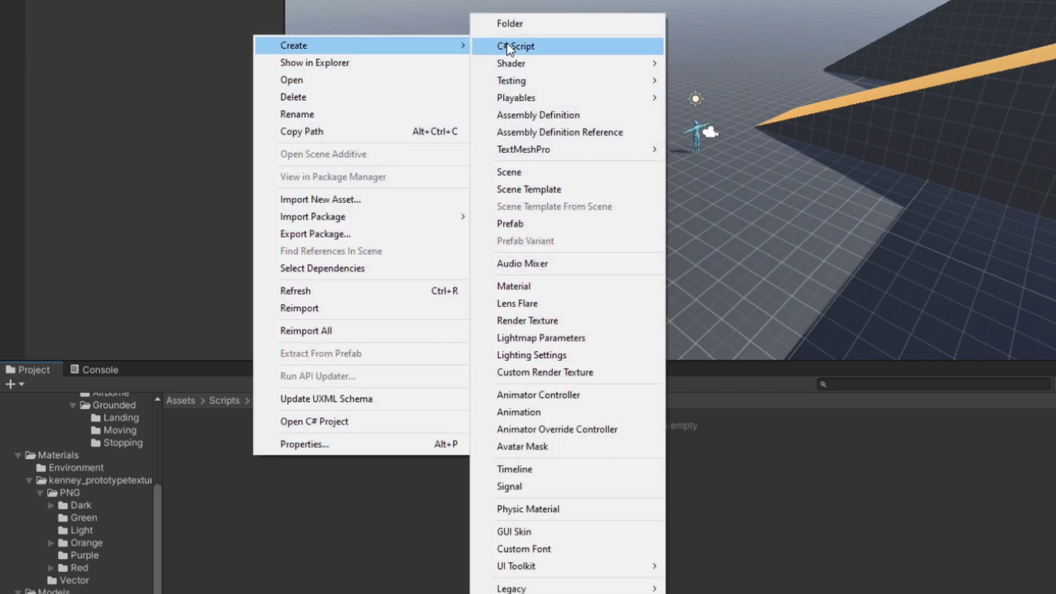
left_click(506, 45)
type("IS")
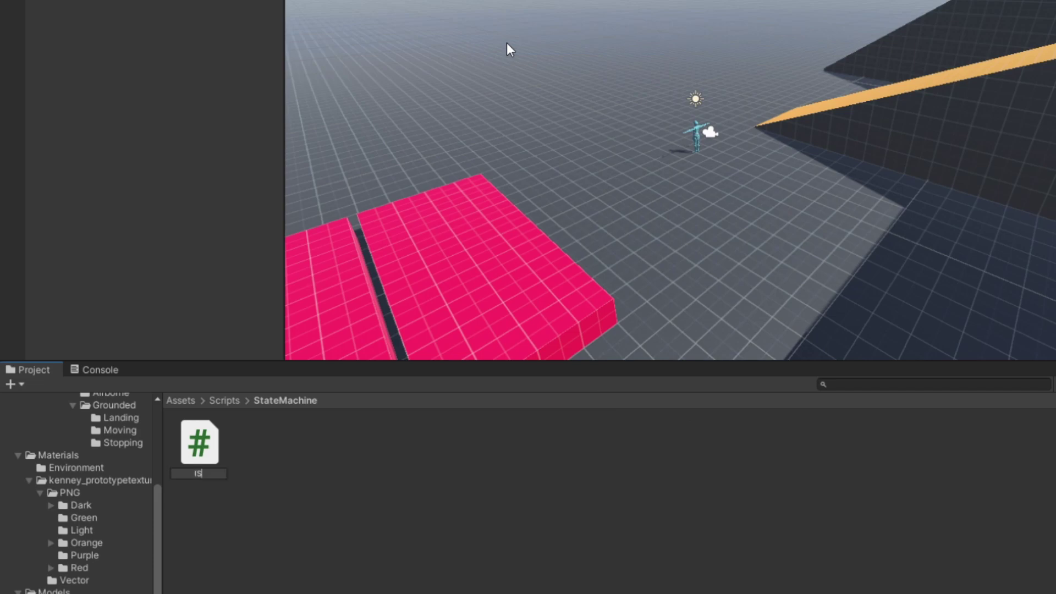
type("tate")
key("Return")
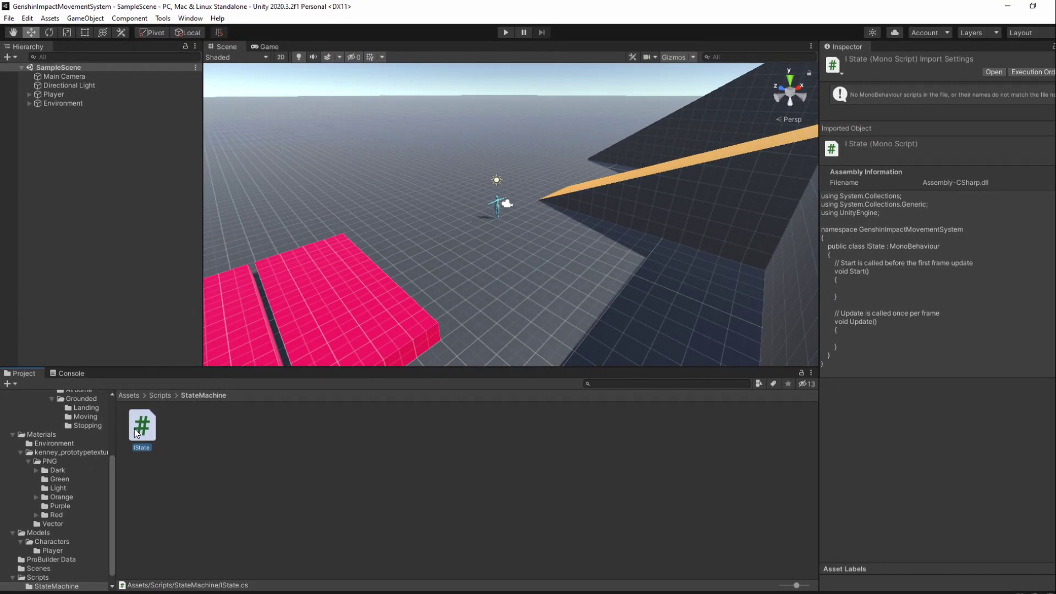
Strip IState of Start, Update and MonoBehaviour and declare it a public interface
double_click(136, 433)
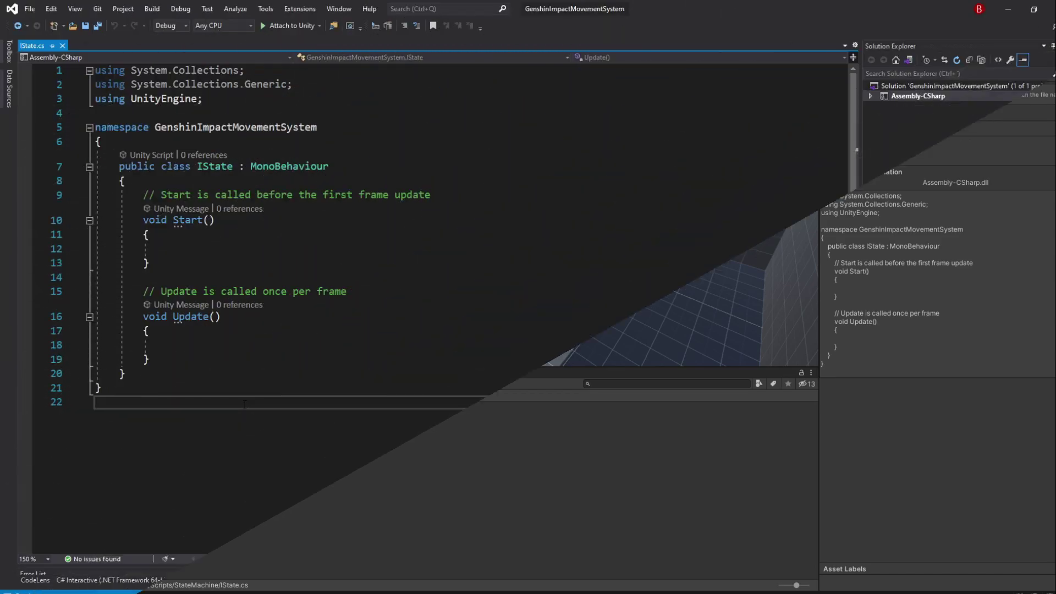
left_click_drag(150, 358, 172, 195)
key("BackSpace")
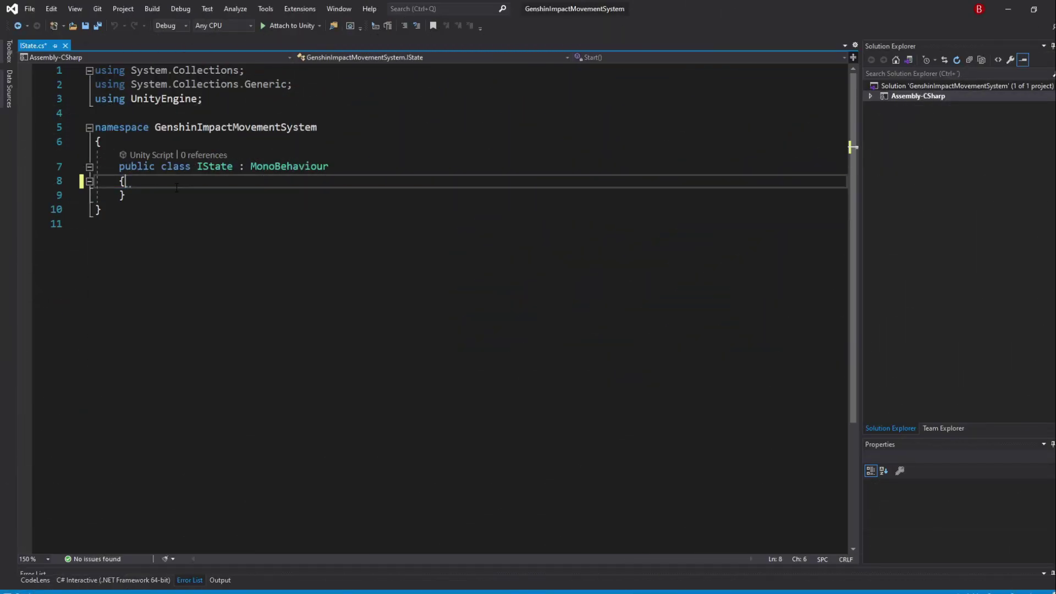
left_click(291, 168)
key("ctrl+BackSpace")
key("BackSpace")
key("BackSpace")
left_click(284, 183)
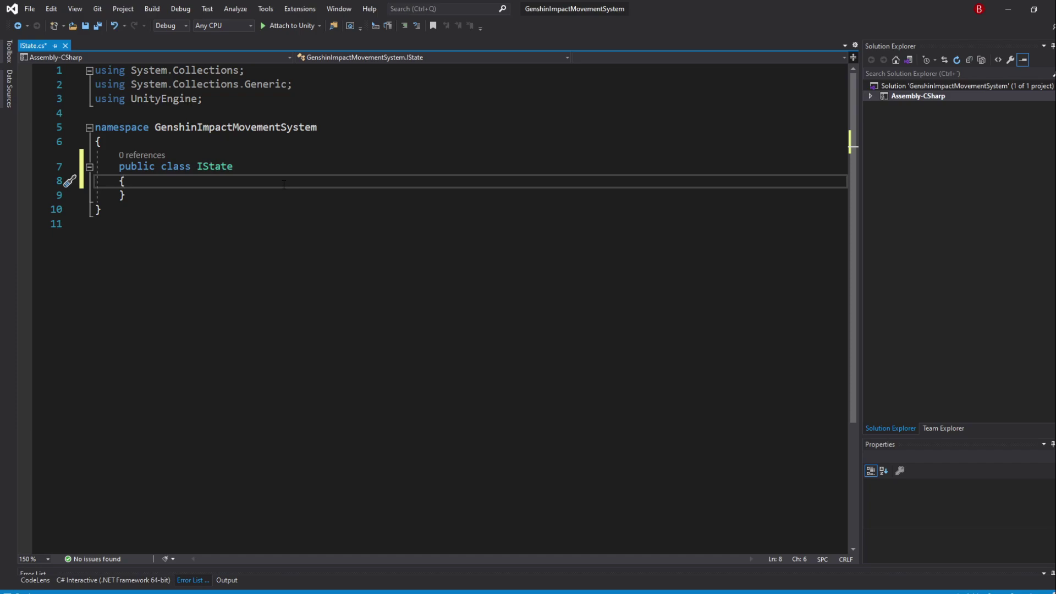
double_click(175, 166)
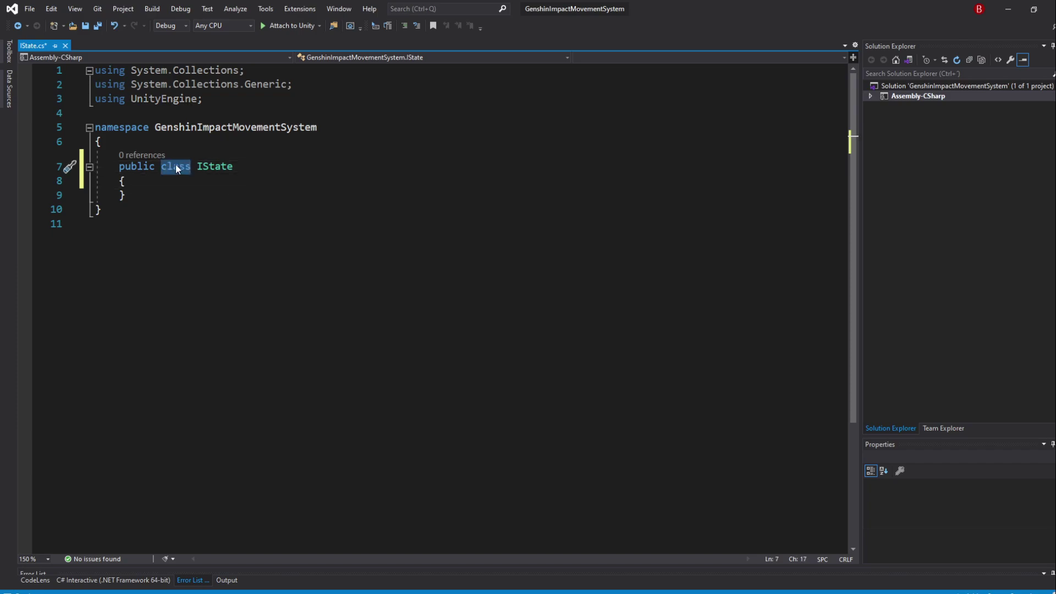
type("interface")
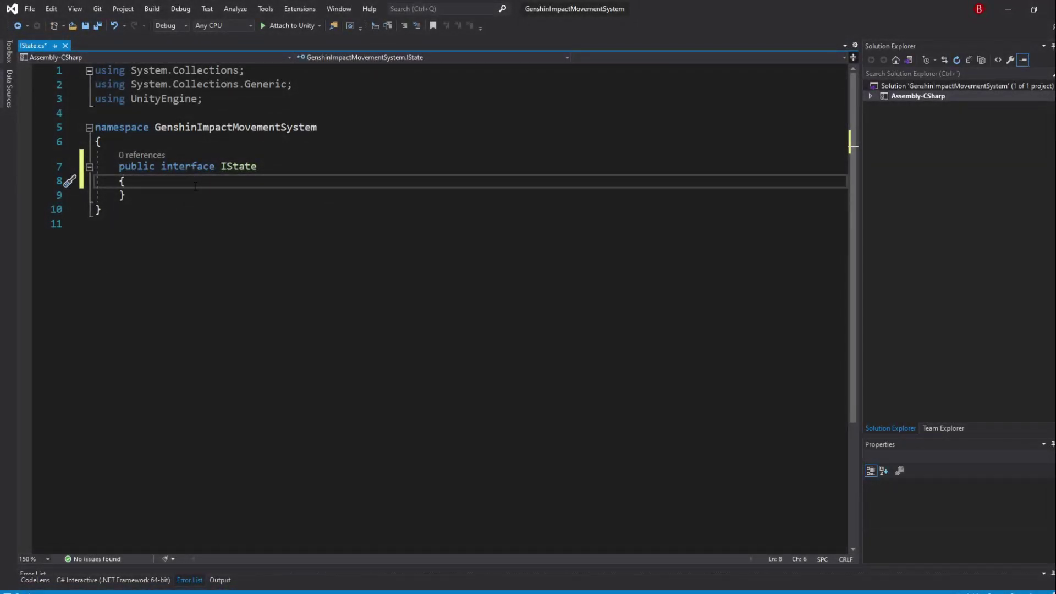
Declare Enter, Exit, HandleInput, Update and PhysicsUpdate methods in the IState interface
key("Return")
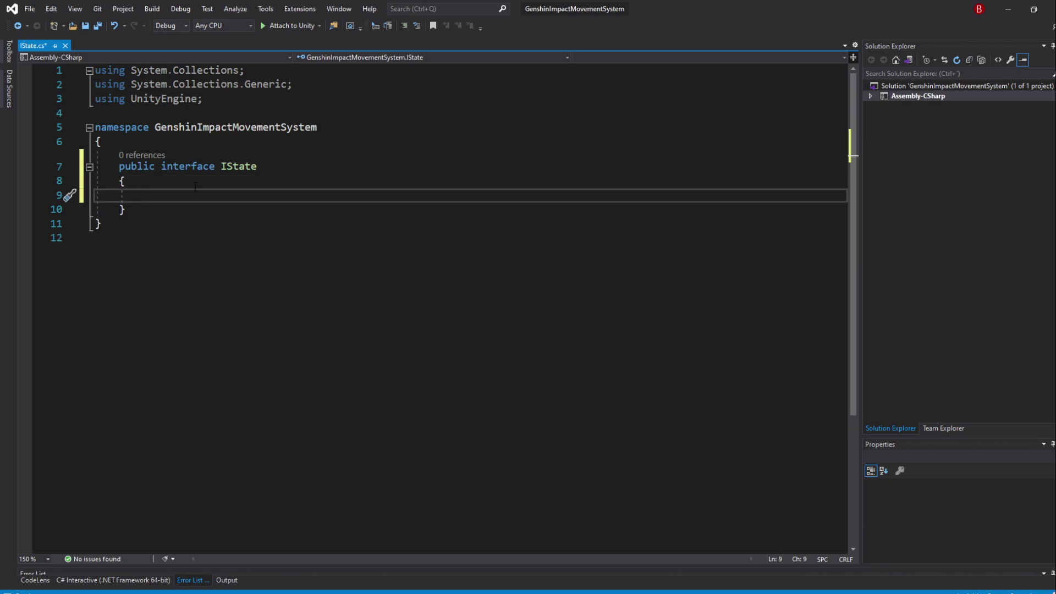
type("public void ")
type("Enter();")
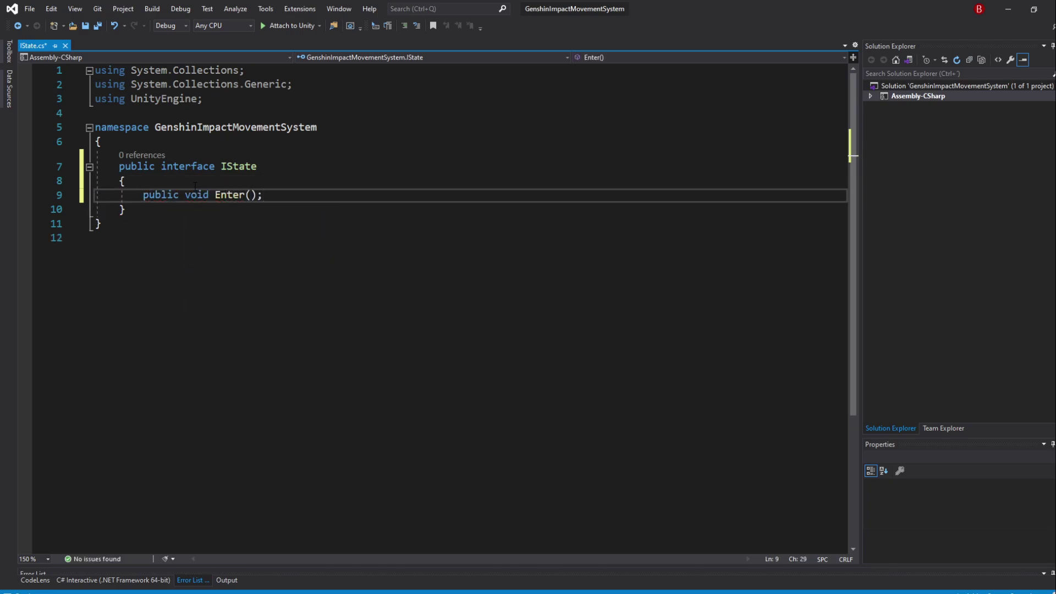
key("Return")
type("public void")
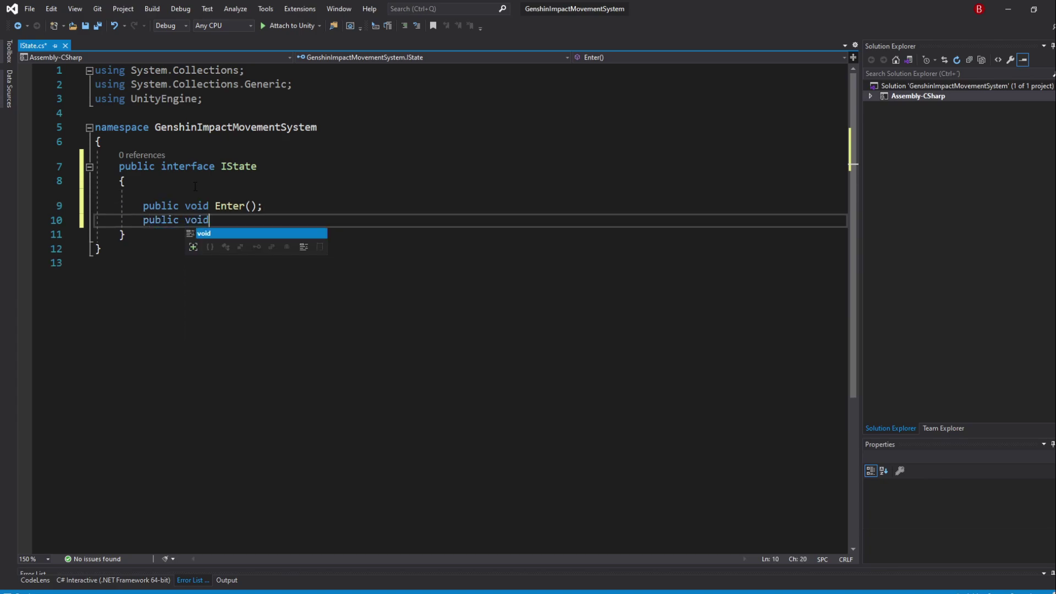
type(" Exit();")
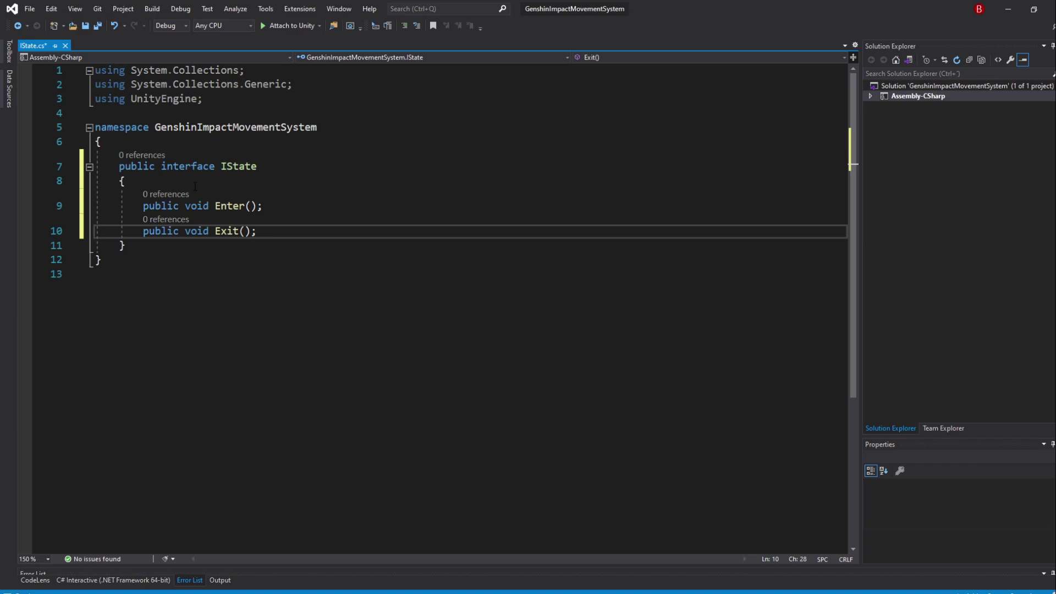
key("Return")
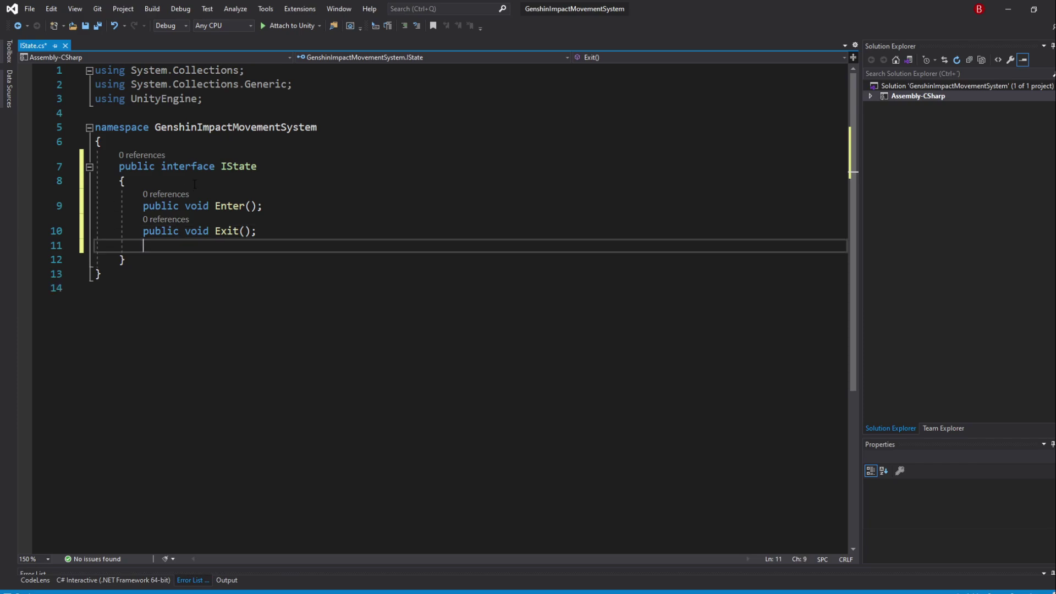
type("public void Hand")
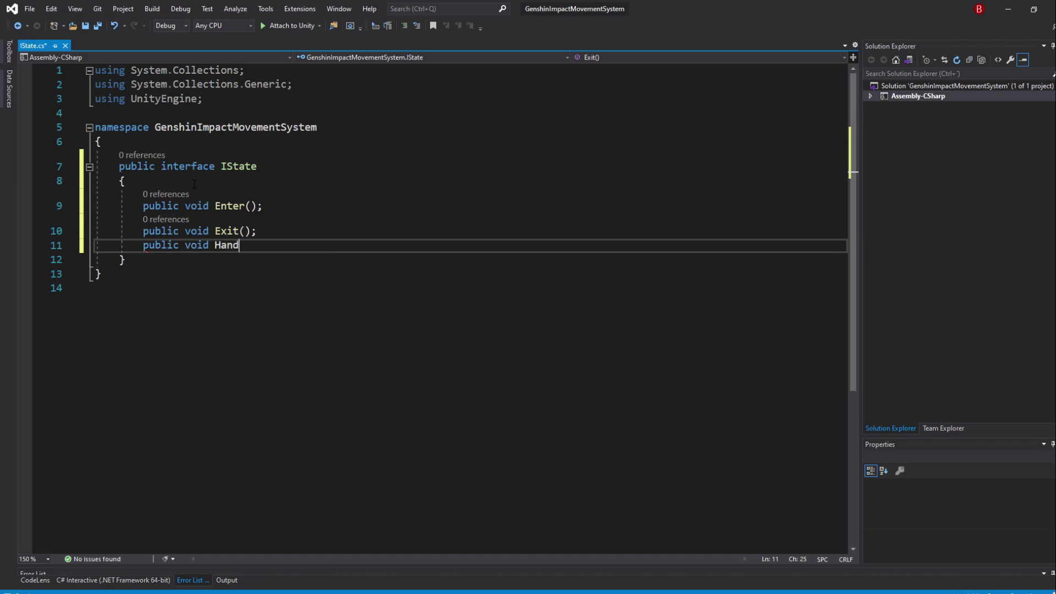
type("leInput();")
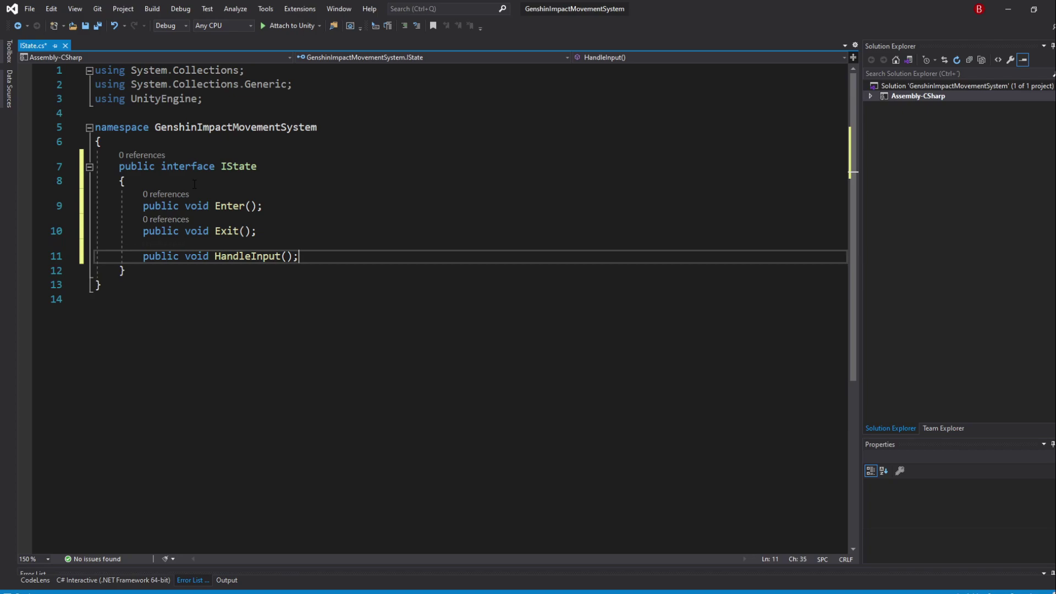
key("Return")
type("pu")
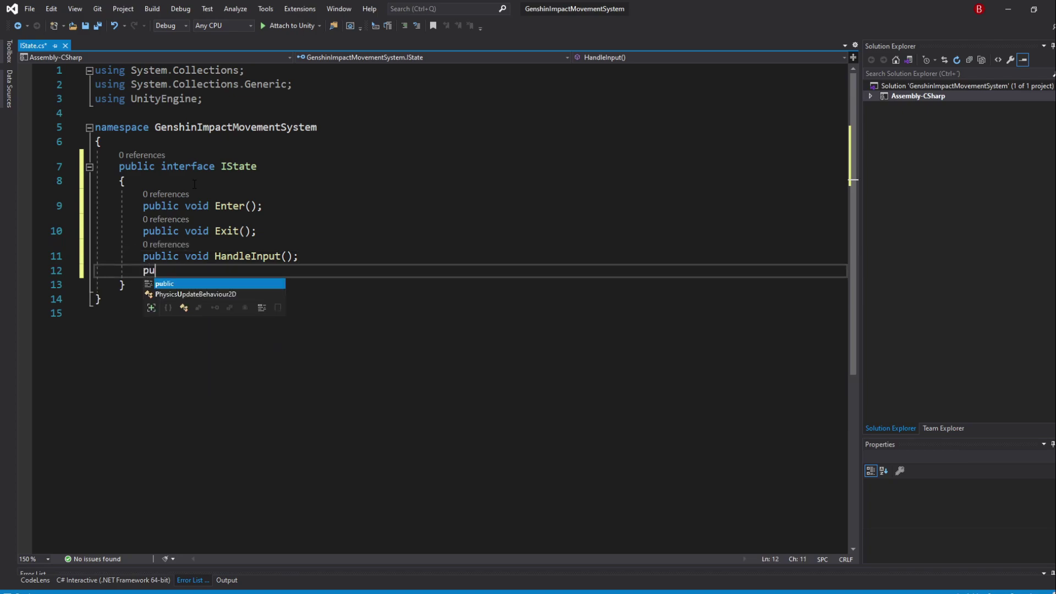
type("blic void Update")
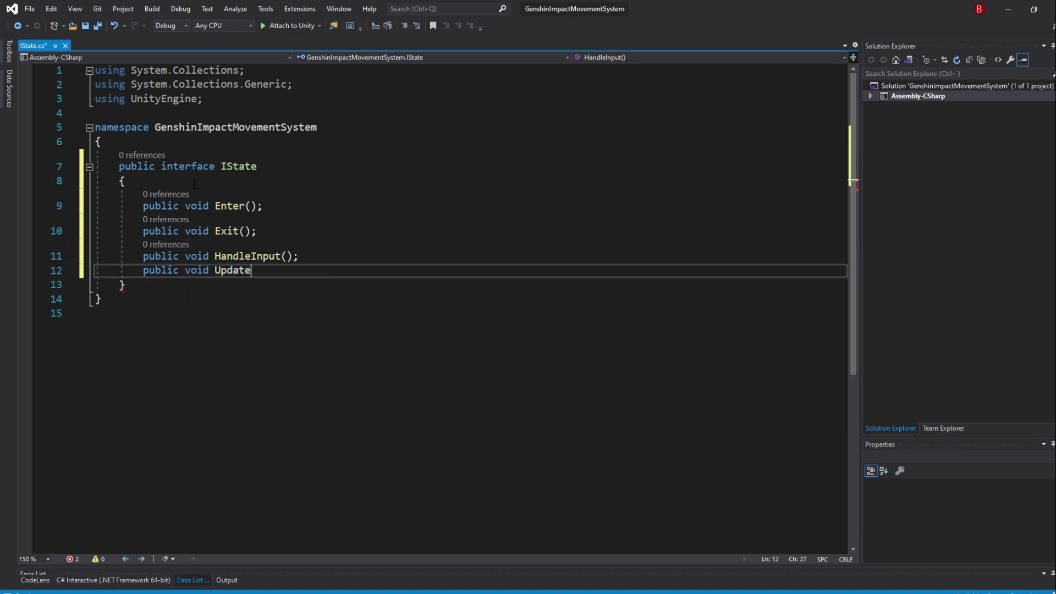
type("();")
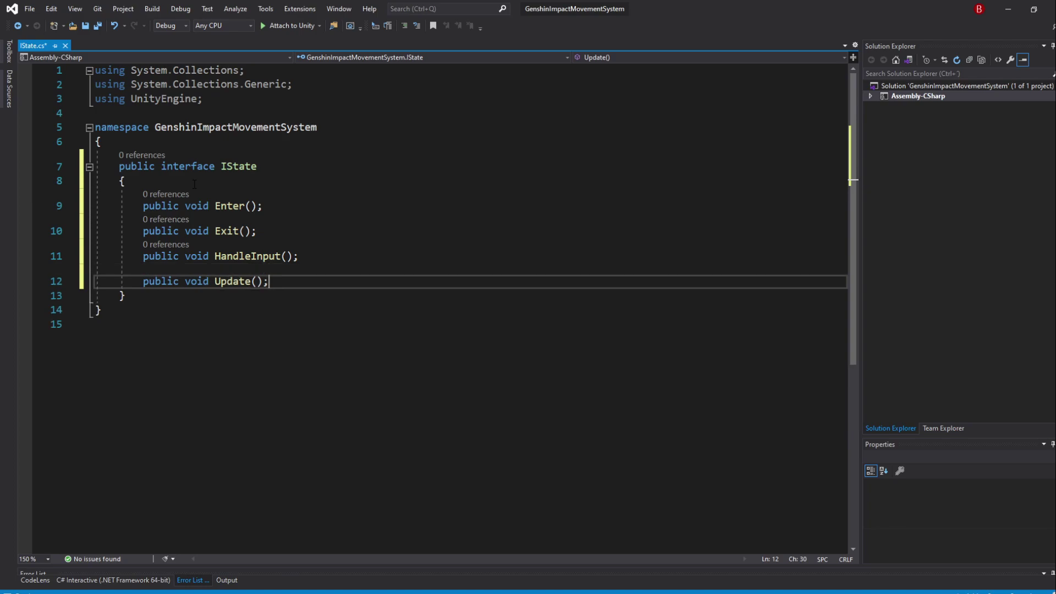
key("Return")
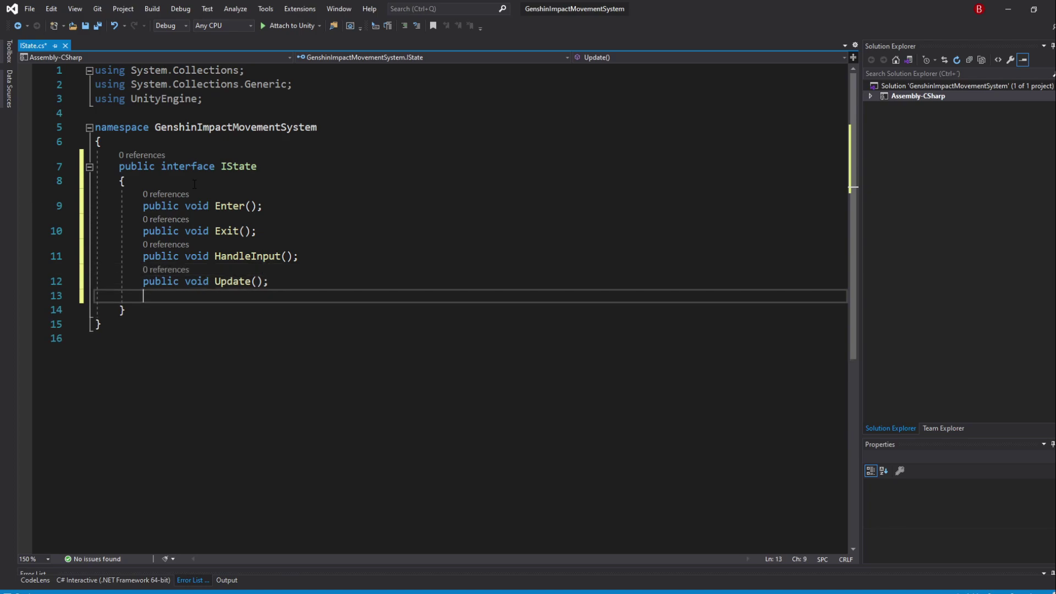
type("public void Phys")
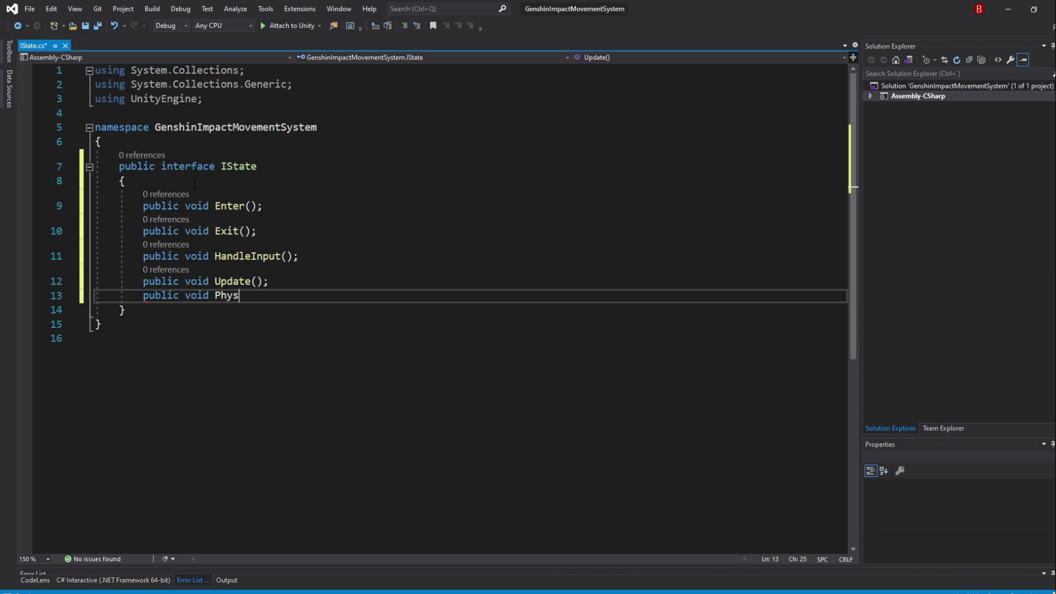
type("icsUpdate()")
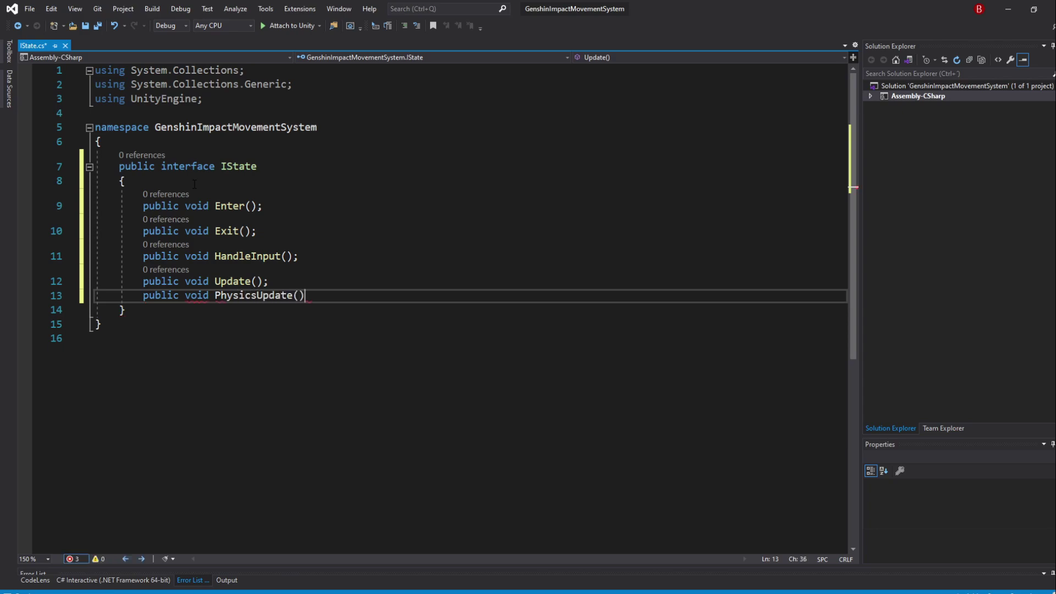
type(";")
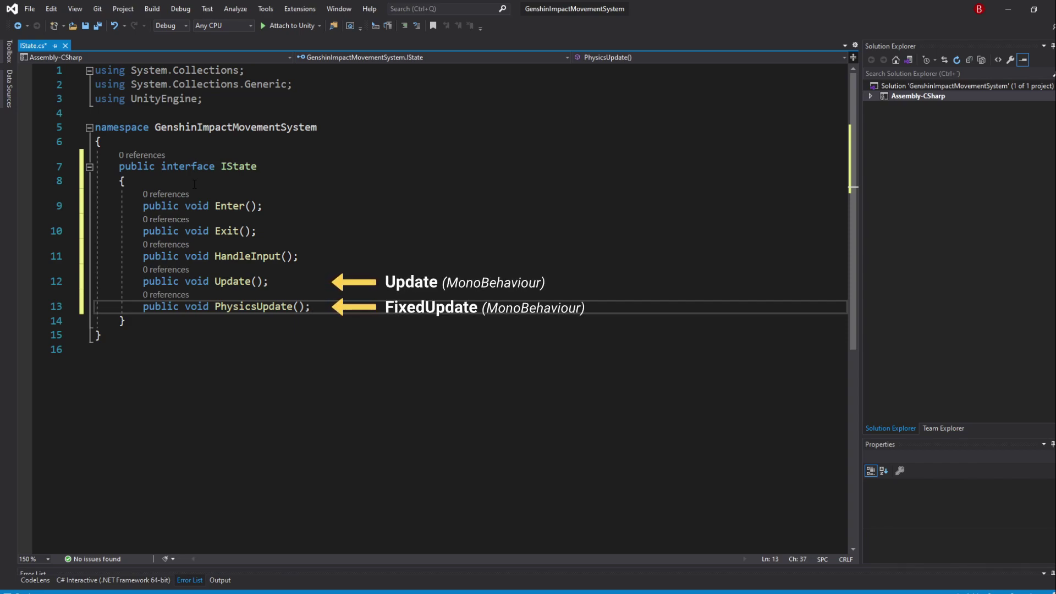
Delete the unused using directives and trailing blank line from IState.cs and save it
key("ctrl+End")
key("BackSpace")
left_click_drag(95, 127, 95, 70)
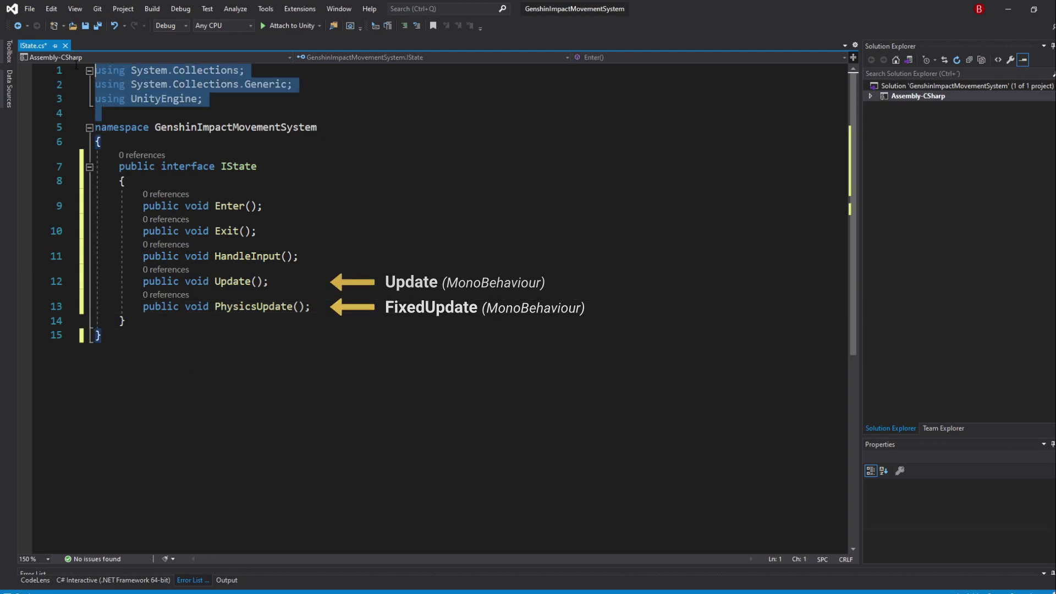
key("Delete")
left_click(400, 249)
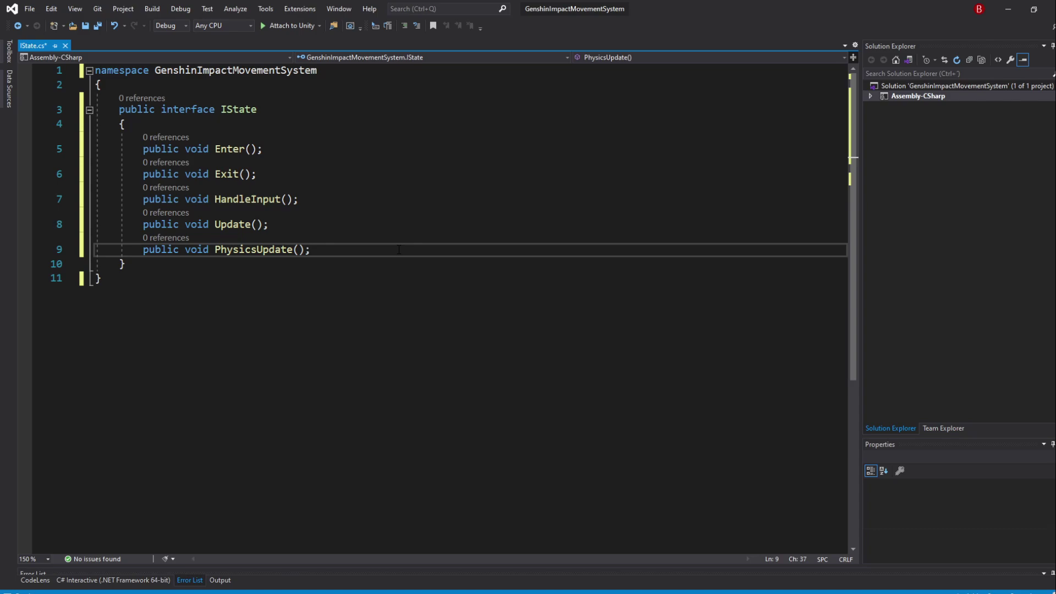
key("ctrl+s")
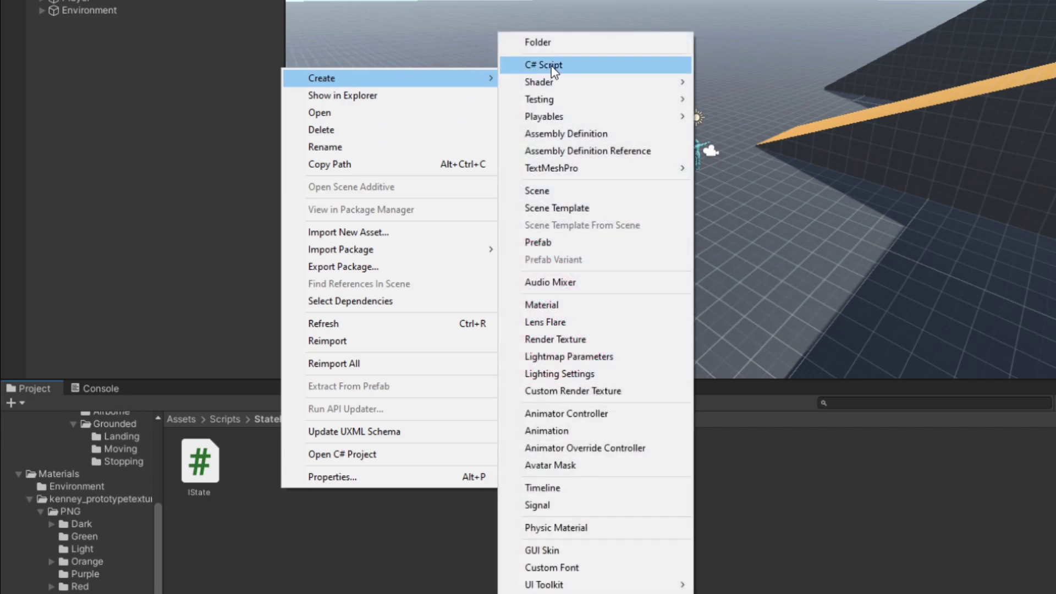
Create a StateMachine C# script beside IState and delete its default Start and Update methods
left_click(552, 65)
type("StateM")
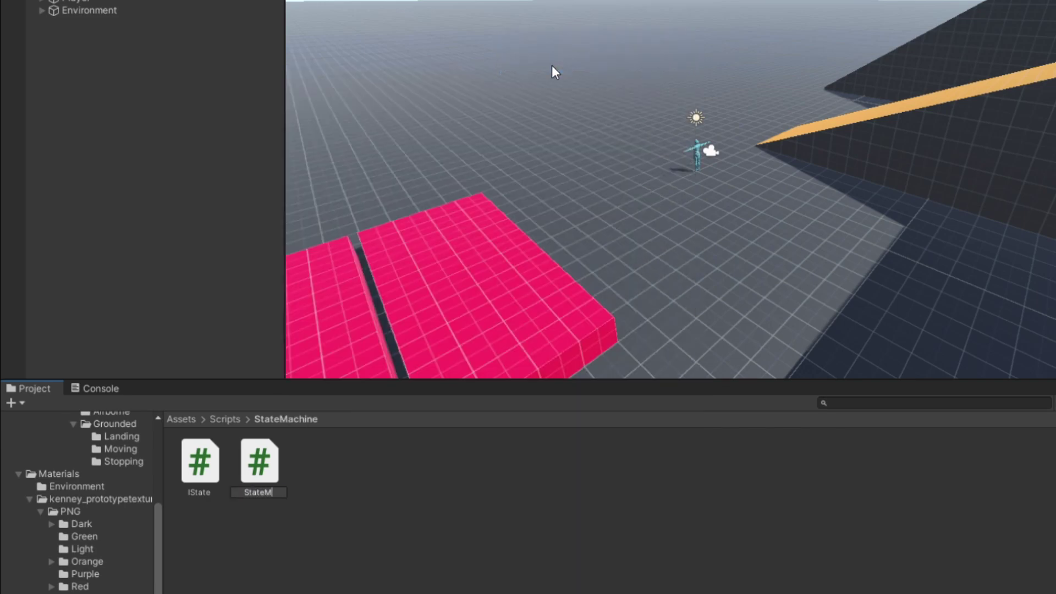
type("achine")
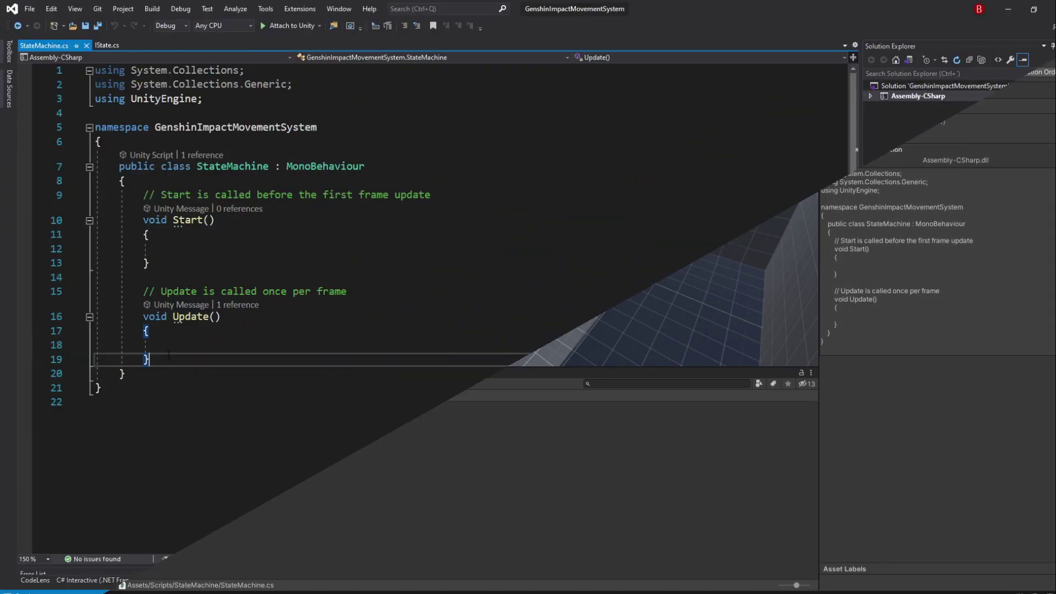
left_click_drag(168, 355, 94, 195)
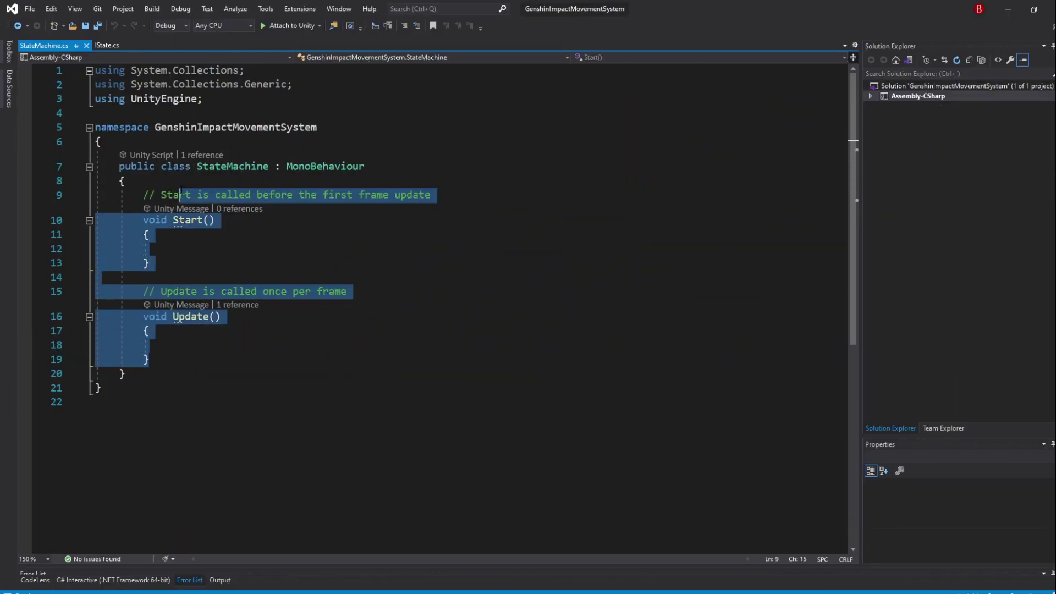
key("BackSpace")
Remove MonoBehaviour, mark StateMachine abstract and add a protected IState currentState field
double_click(328, 167)
key("BackSpace")
key("BackSpace")
key("BackSpace")
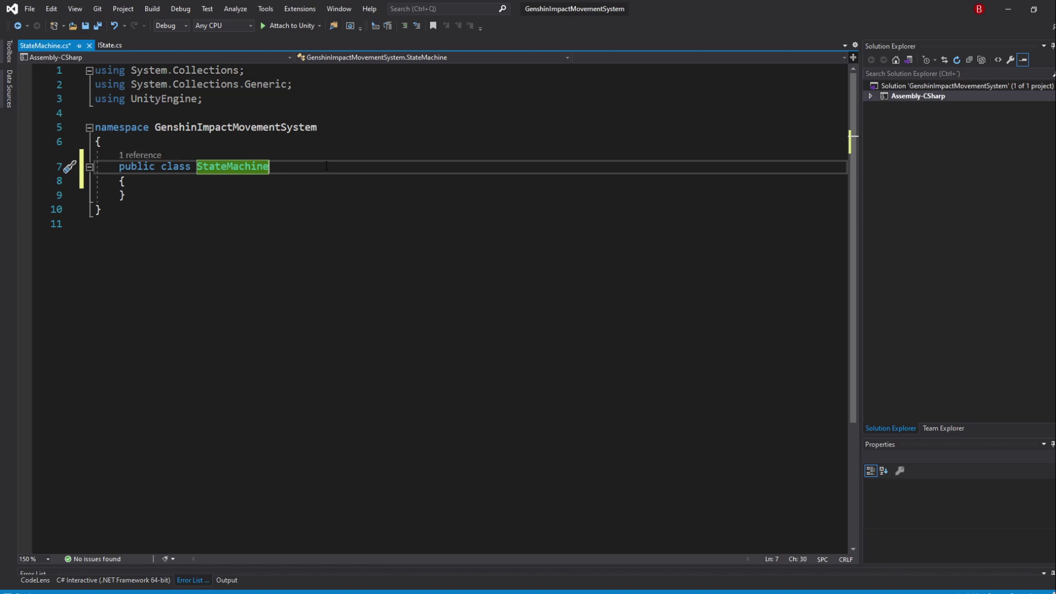
left_click(155, 165)
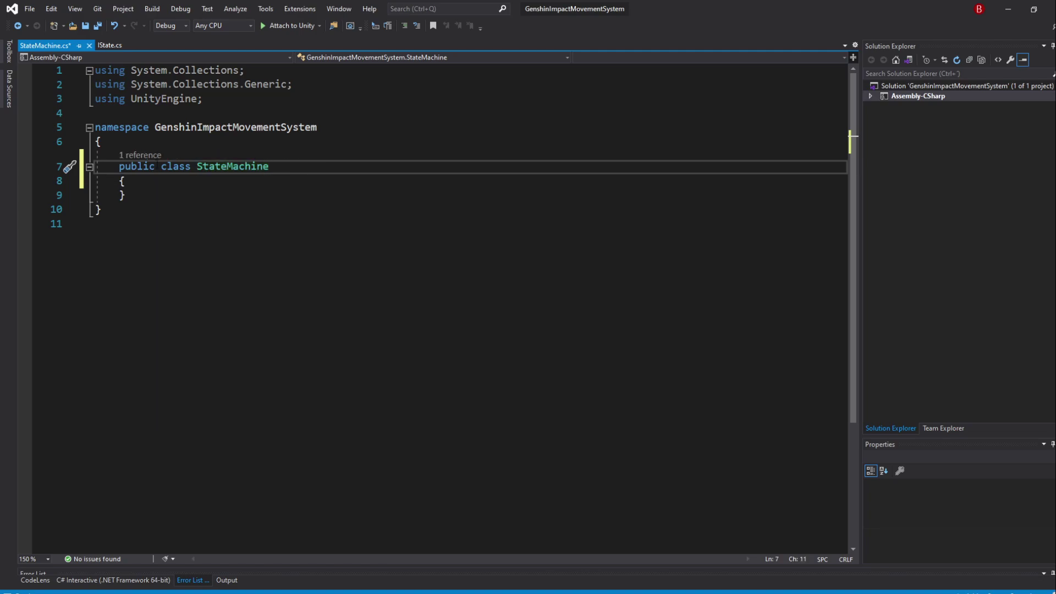
type("abstrac class St")
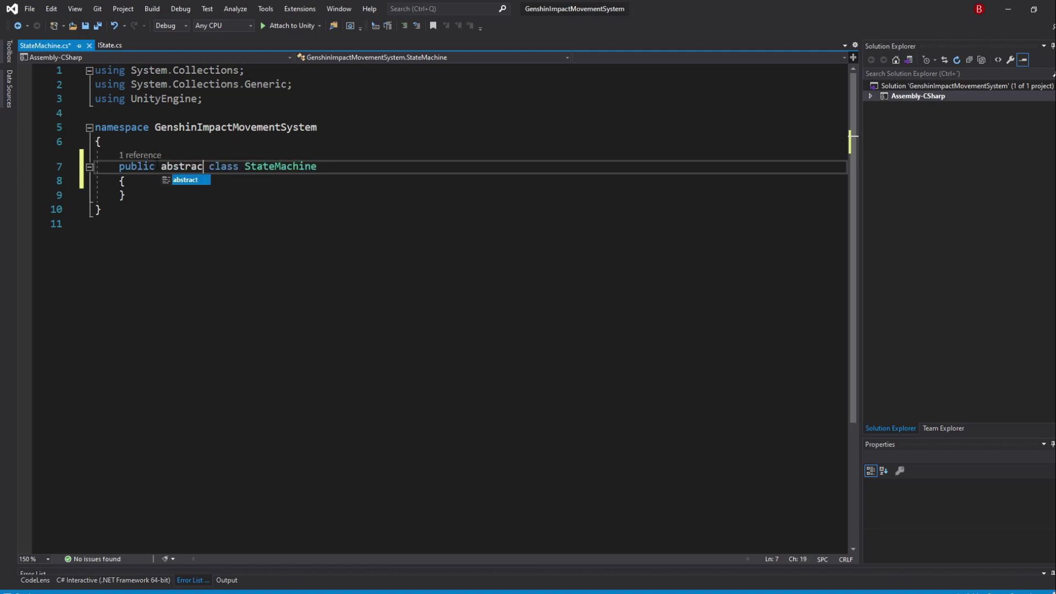
type("t")
left_click(272, 181)
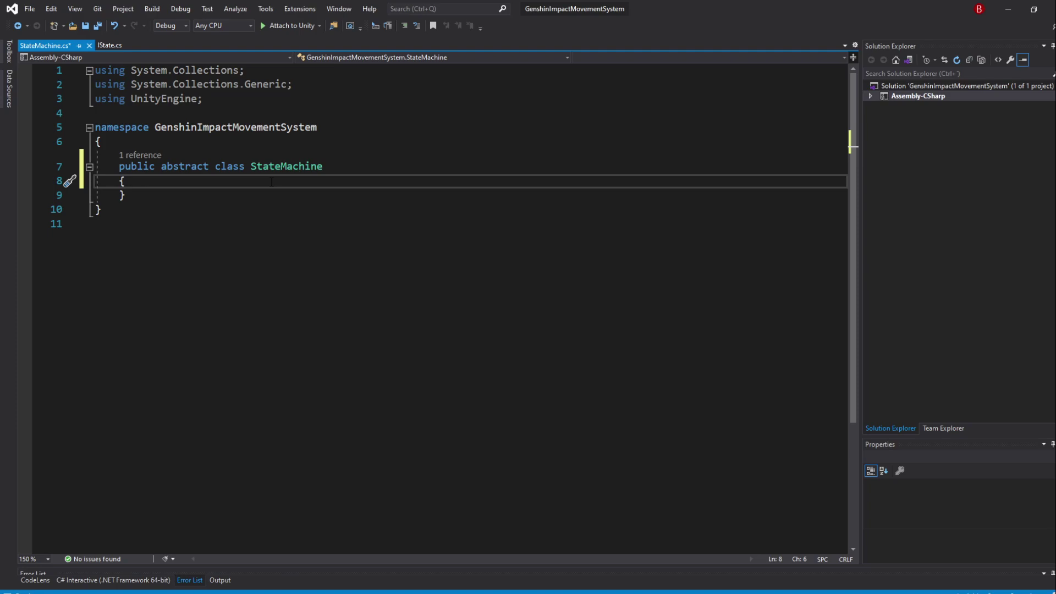
key("Return")
type("pro")
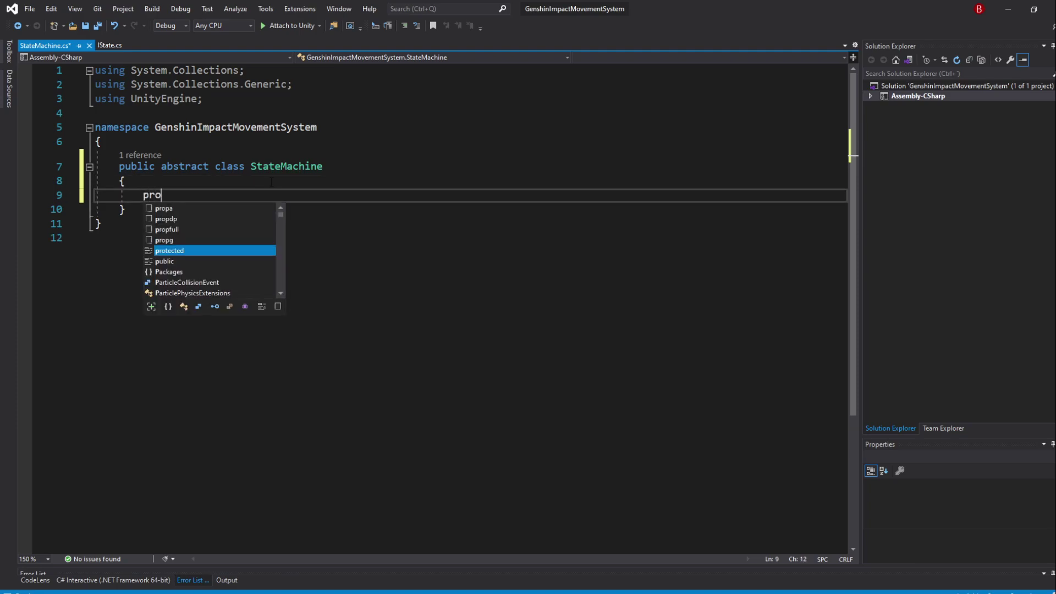
type("tected IState ")
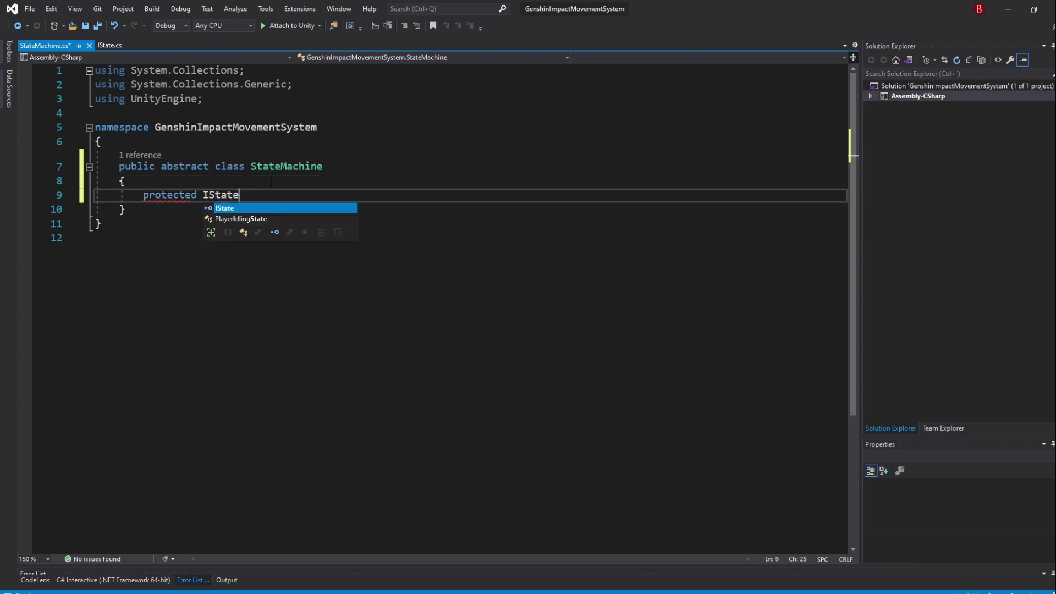
type("currentS")
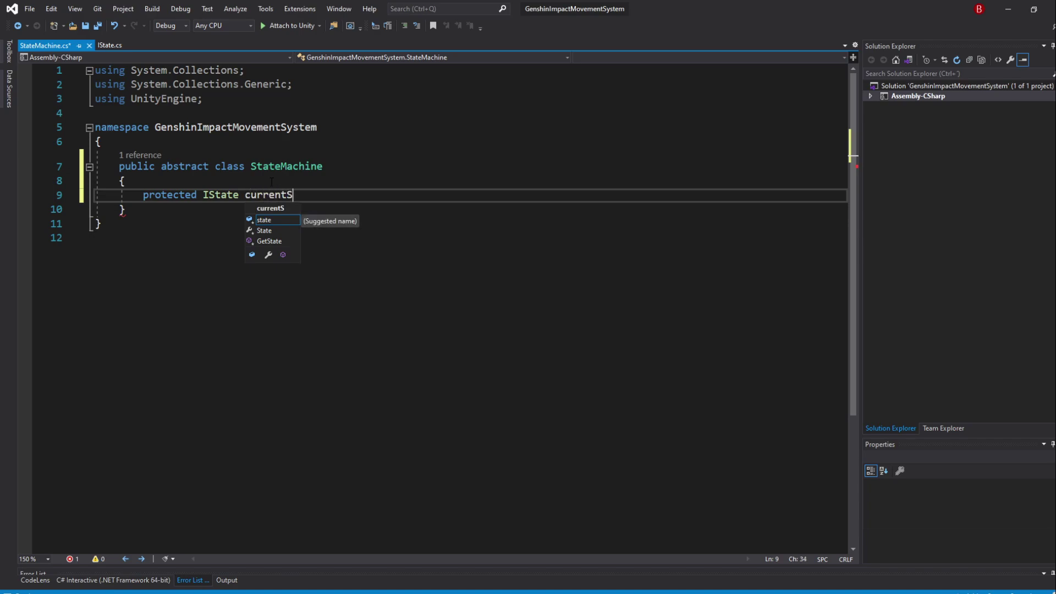
type("tate;")
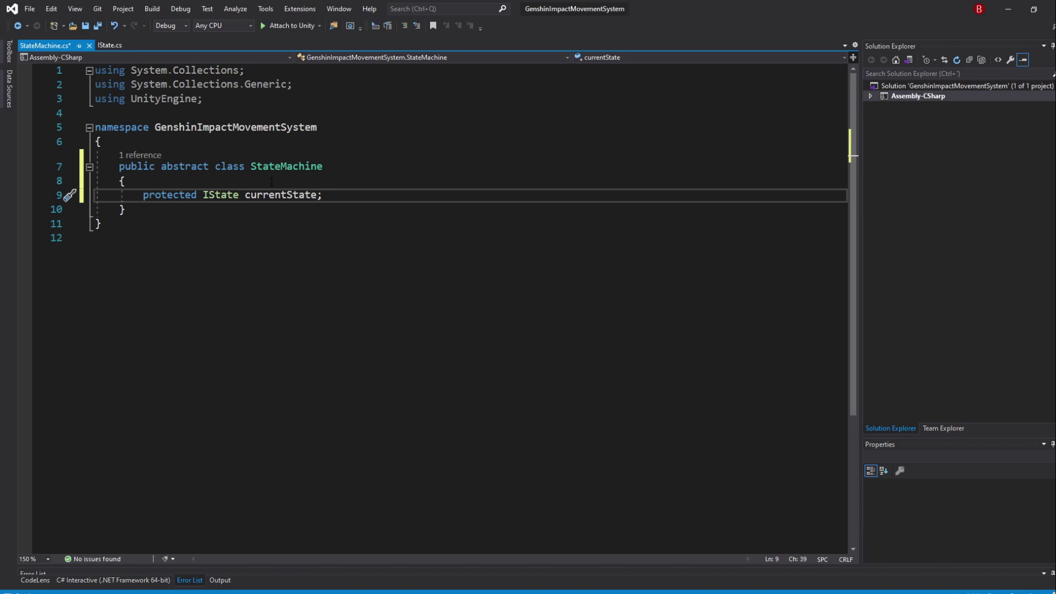
Add a public ChangeState(IState newState) method that calls currentState.Exit()
key("Return")
key("Return")
type("public void C")
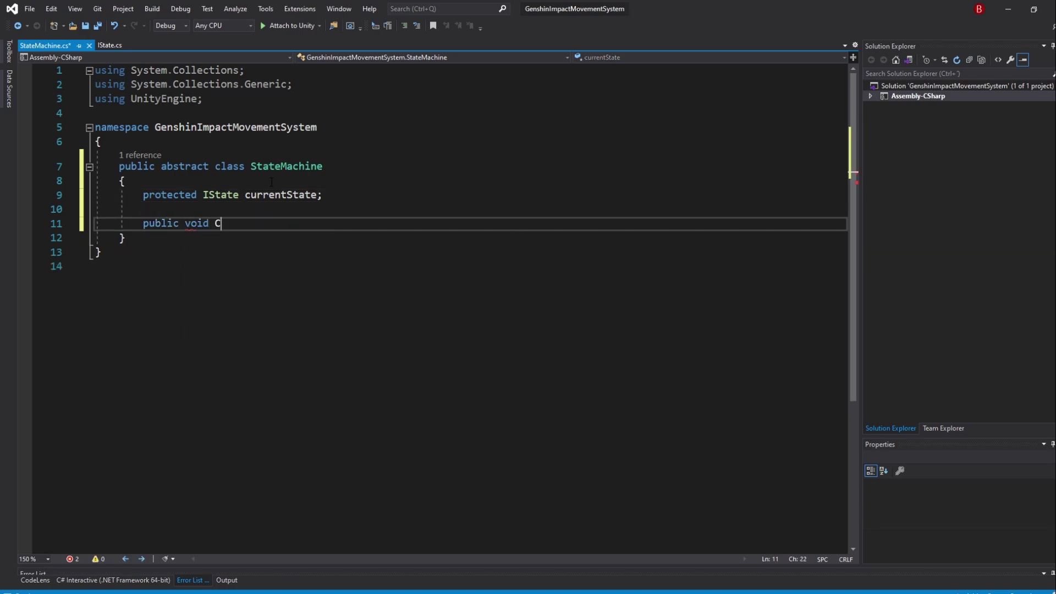
type("hangeState(")
type("IState")
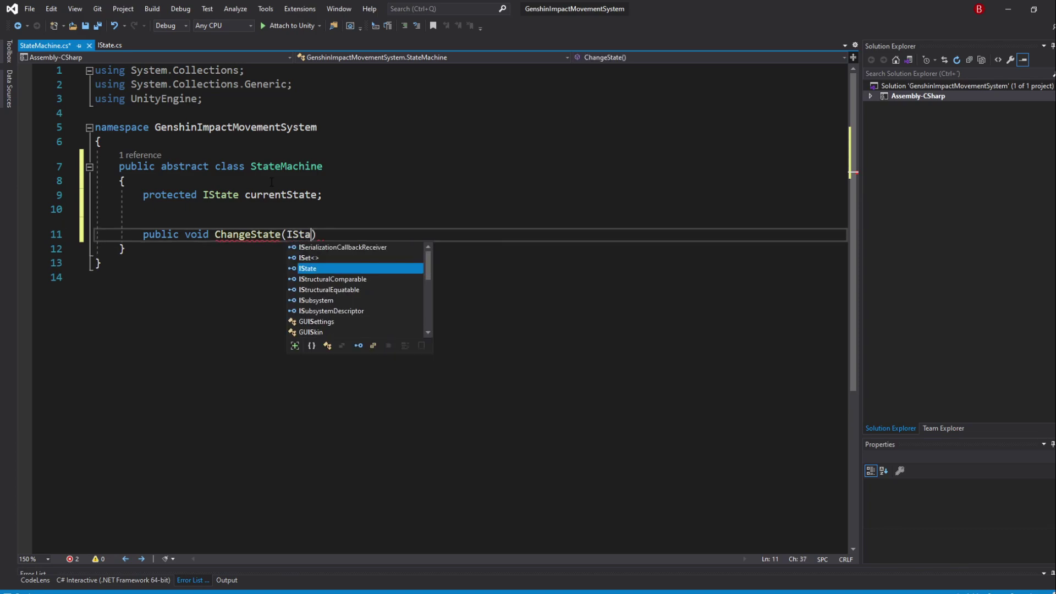
type(" newState)")
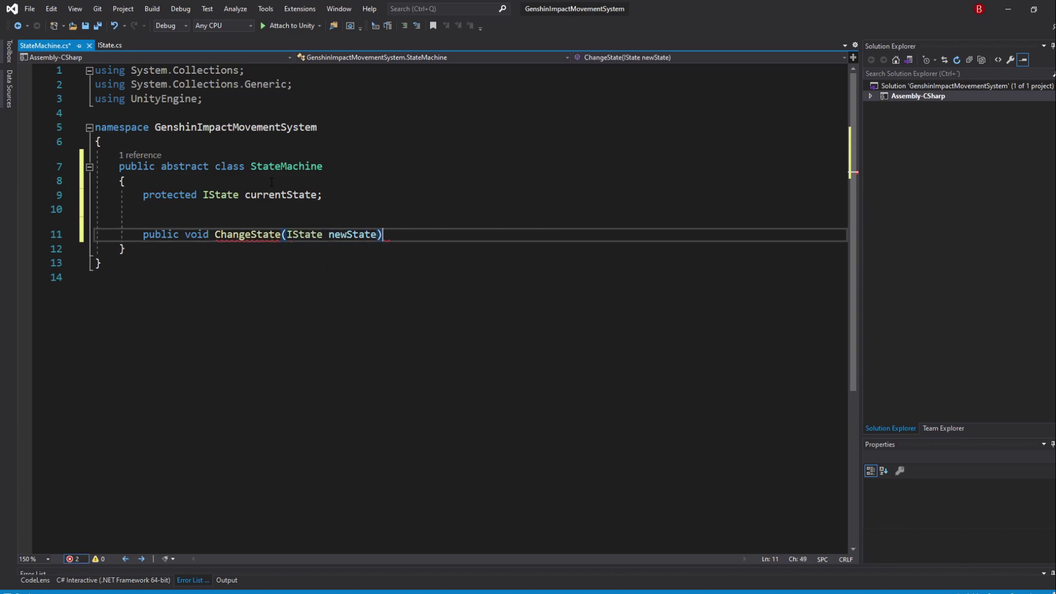
key("Return")
type("{")
key("Return")
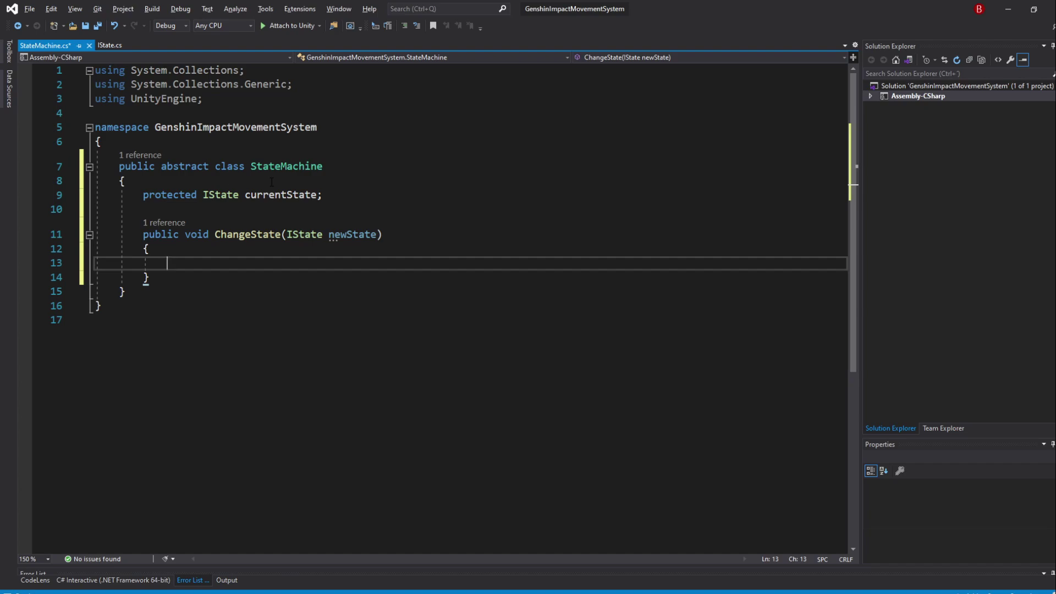
type("cur")
key("Tab")
type(".ex")
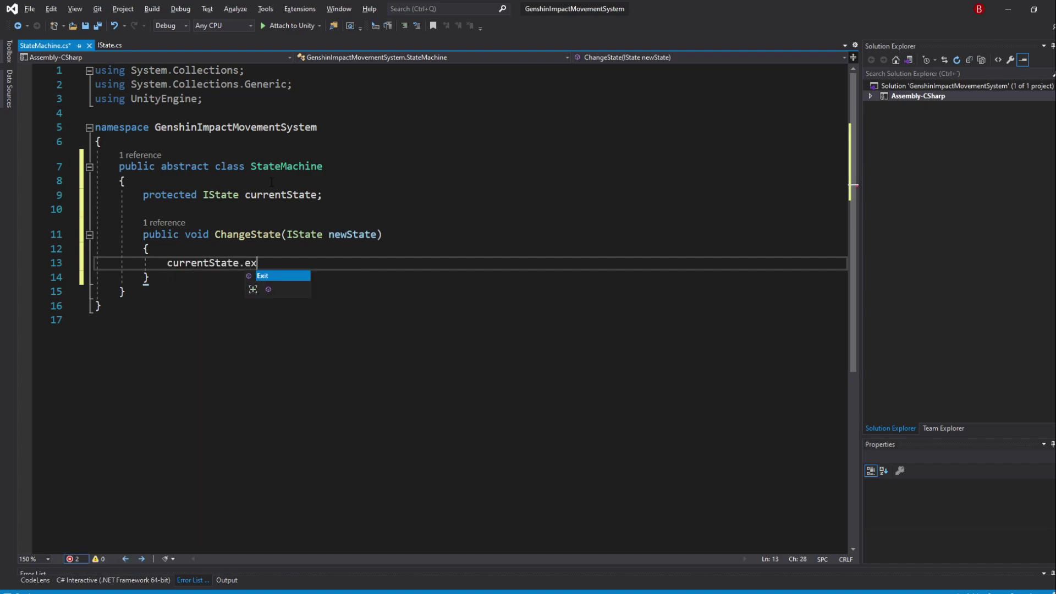
type("(;")
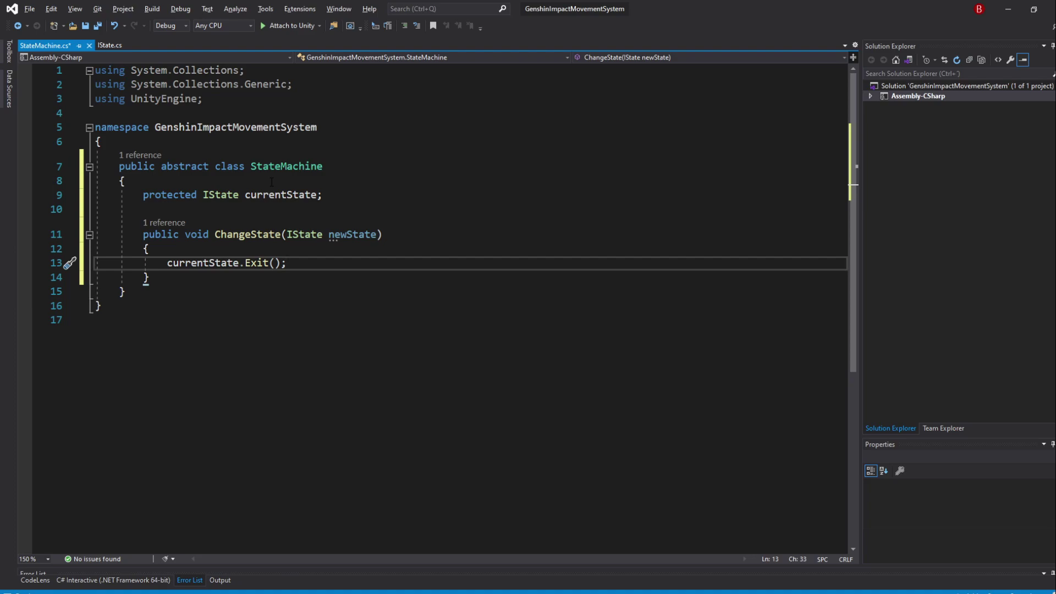
key("Return")
key("Return")
type("curr")
Assign currentState = newState and call currentState.Enter() in ChangeState
key("Tab")
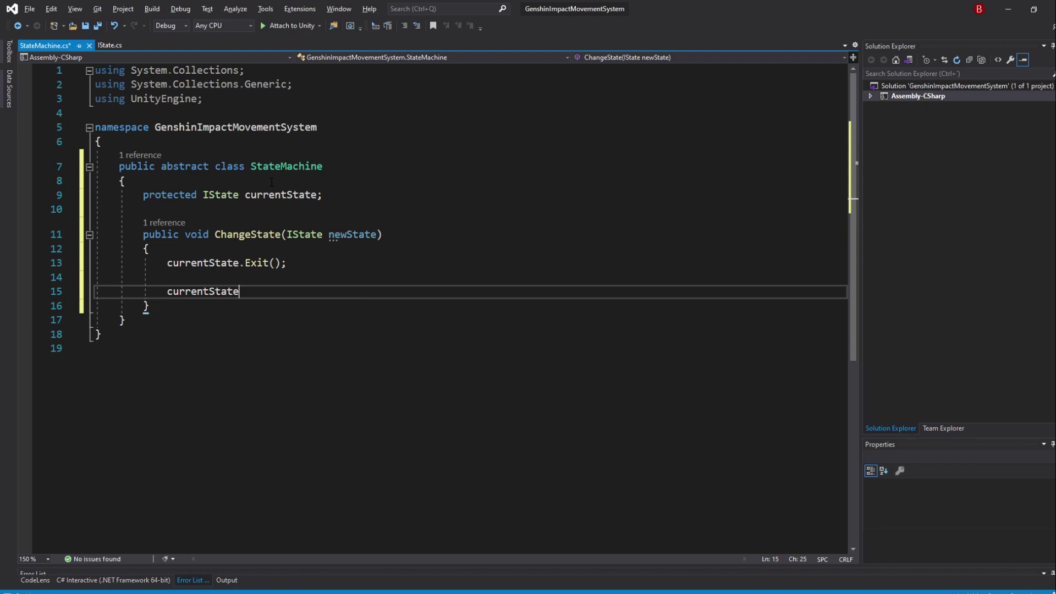
type(" = news")
key("Tab")
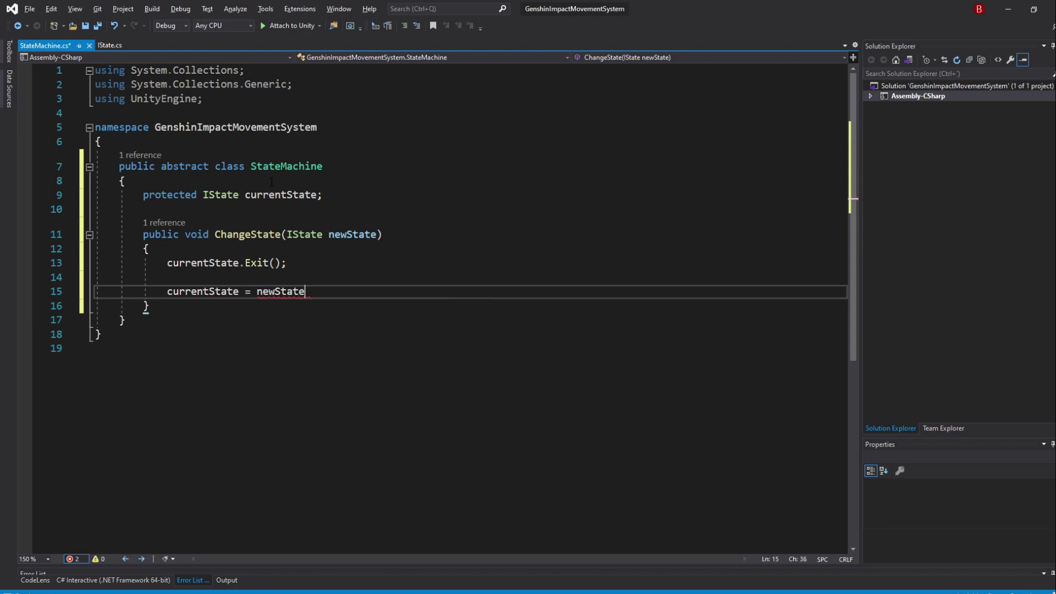
type(";")
key("Return")
key("Return")
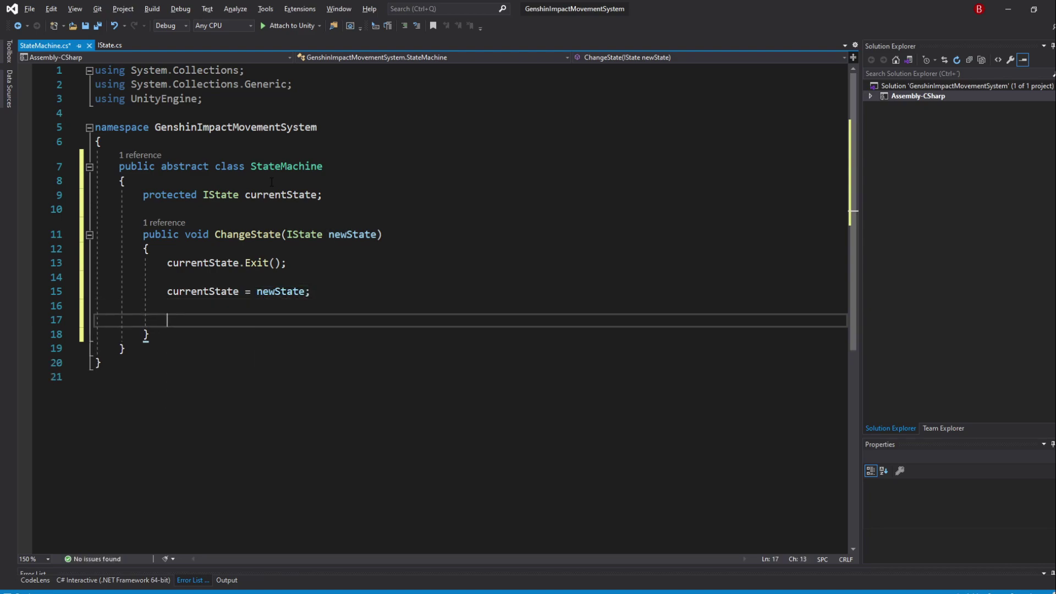
type("curr")
key("Tab")
type(".en")
key("Tab")
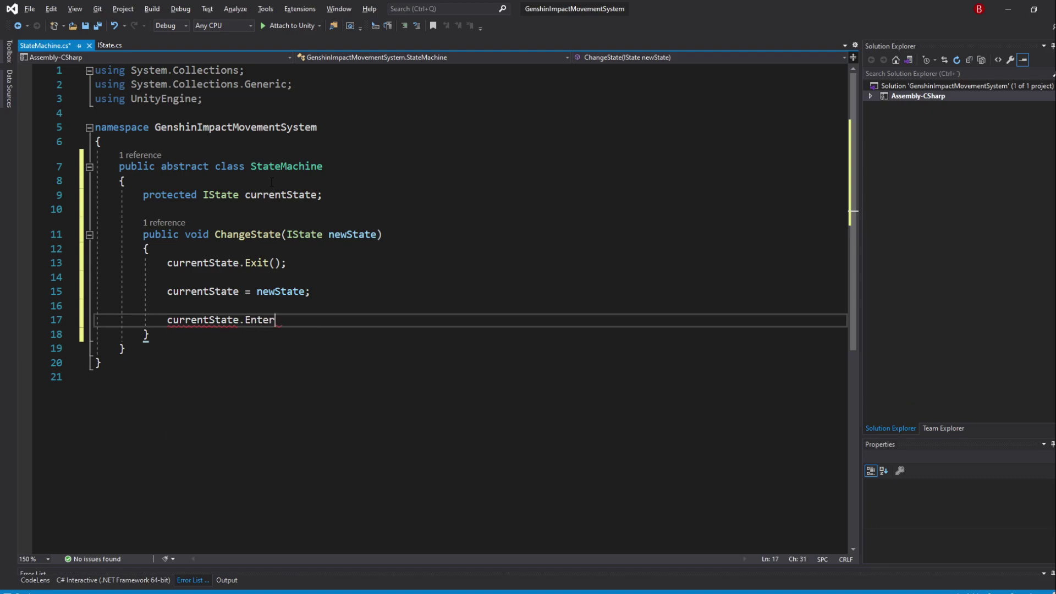
type("();")
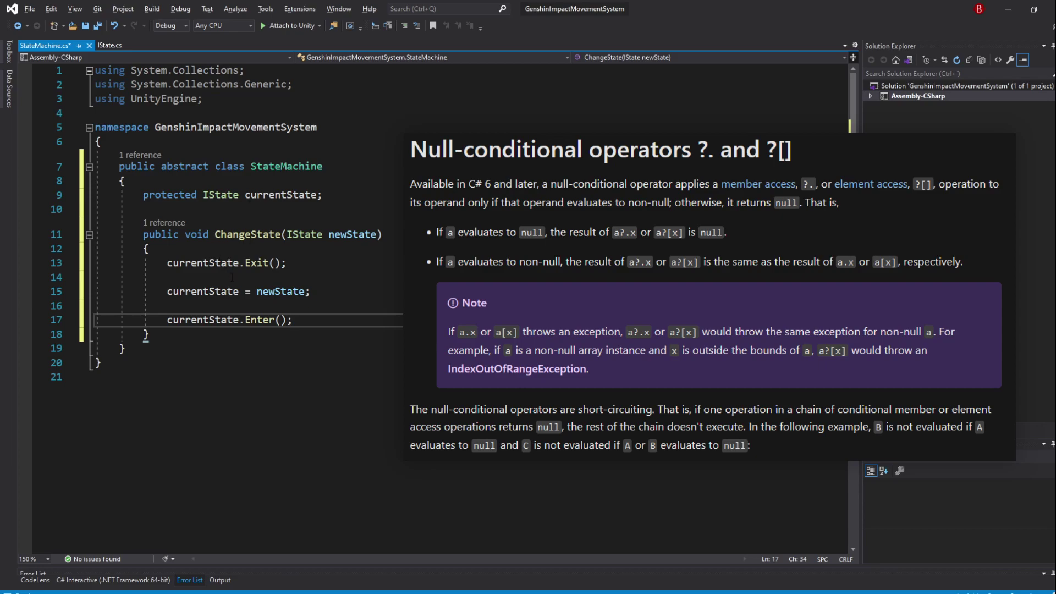
Make the Exit call null-conditional as currentState?.Exit()
left_click(243, 263)
type("?")
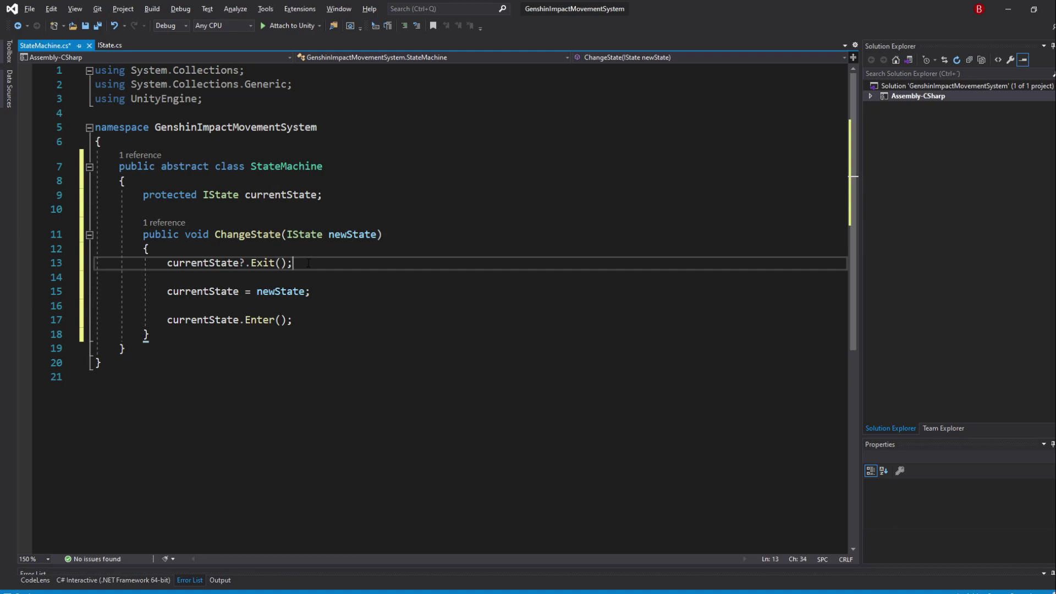
scroll(305, 263, "down", 2)
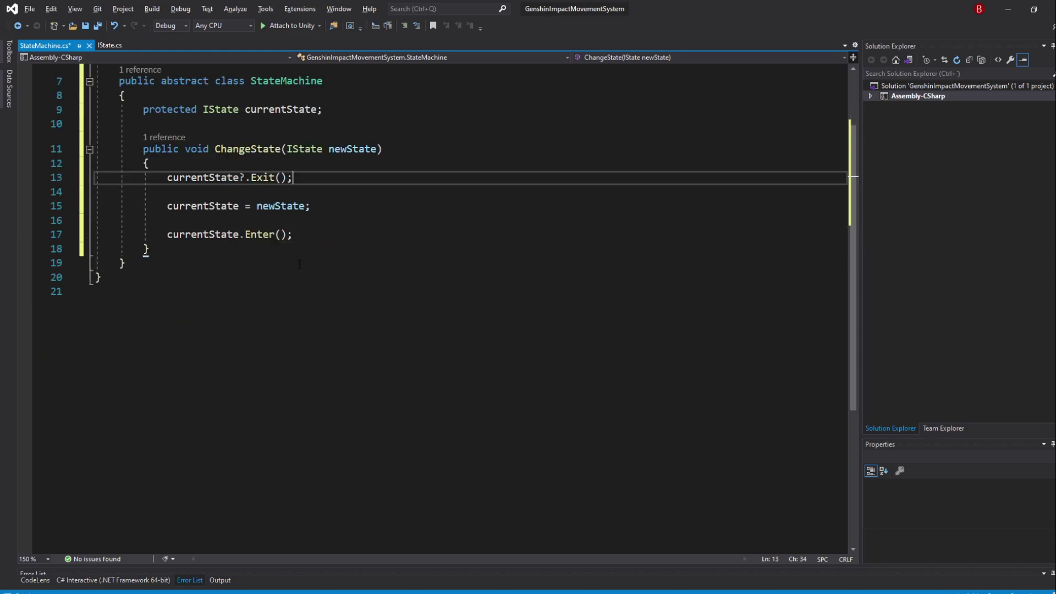
Add a HandleInput method that calls currentState?.HandleInput()
left_click(311, 247)
key("Return")
key("Return")
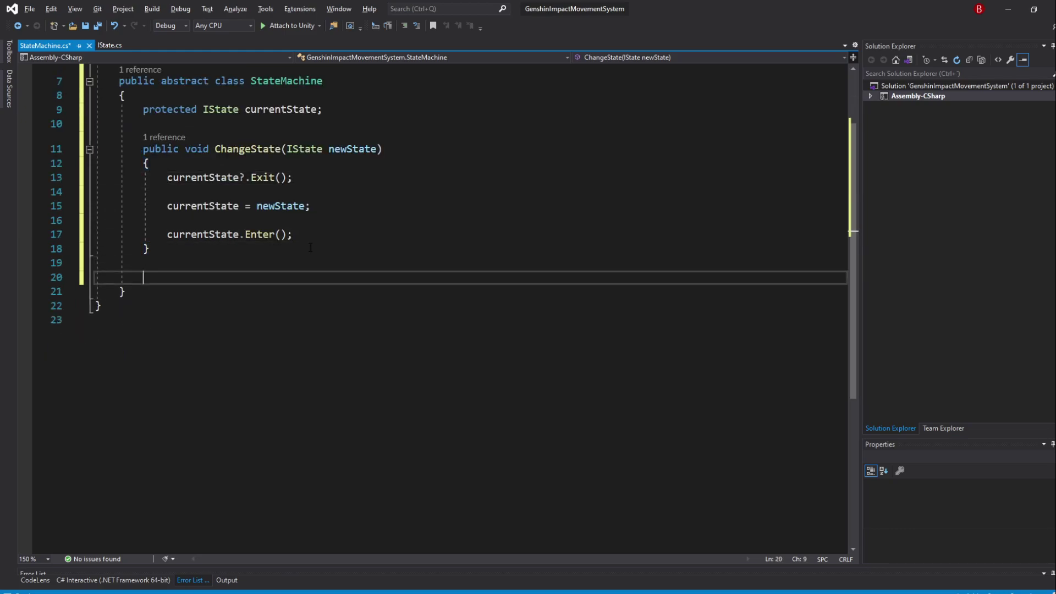
type("public void H")
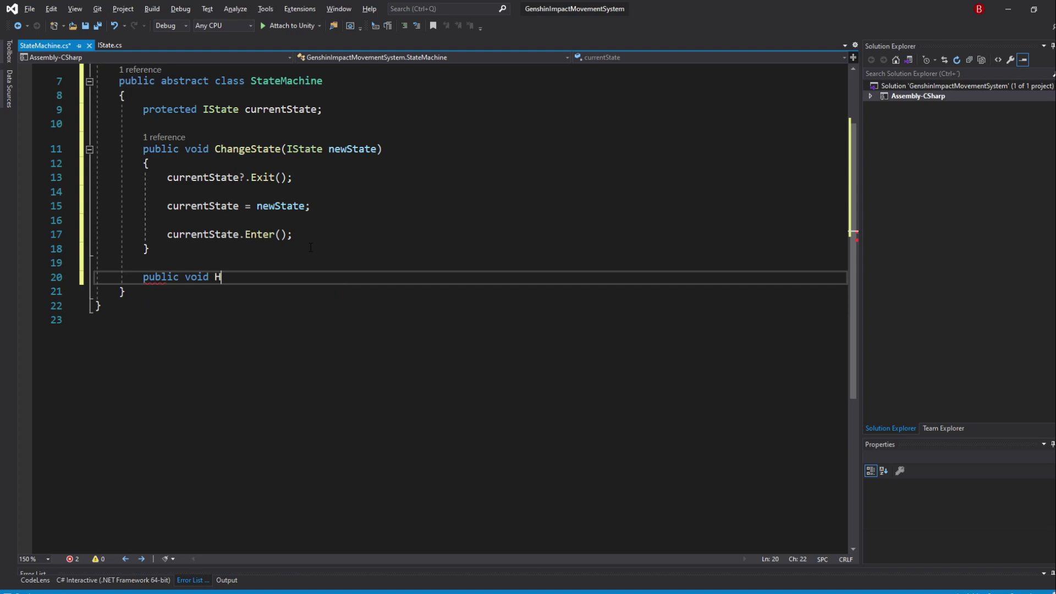
type("andleInput()")
key("Return")
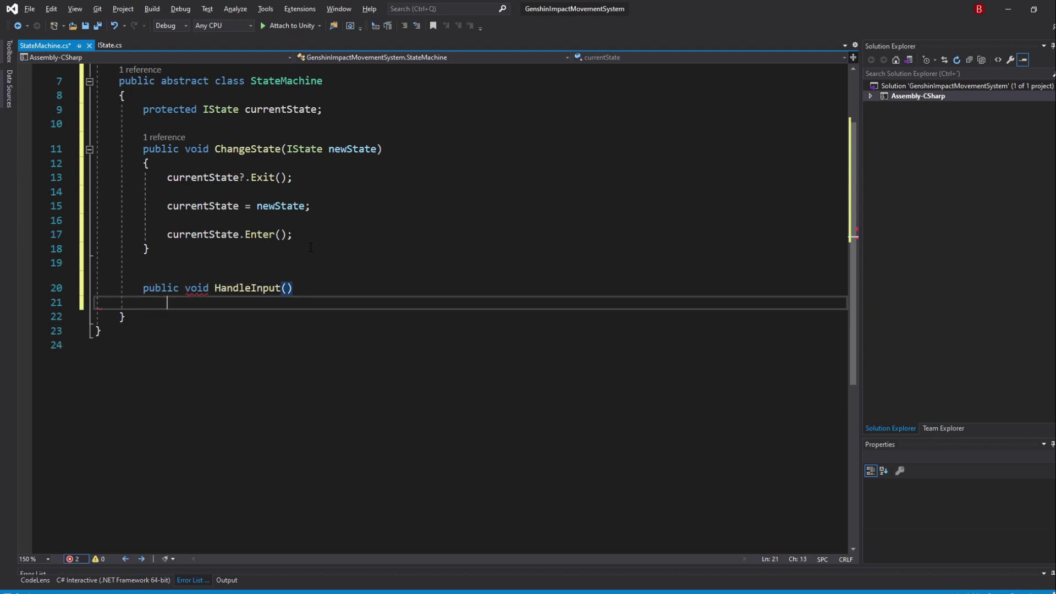
type("{")
key("Return")
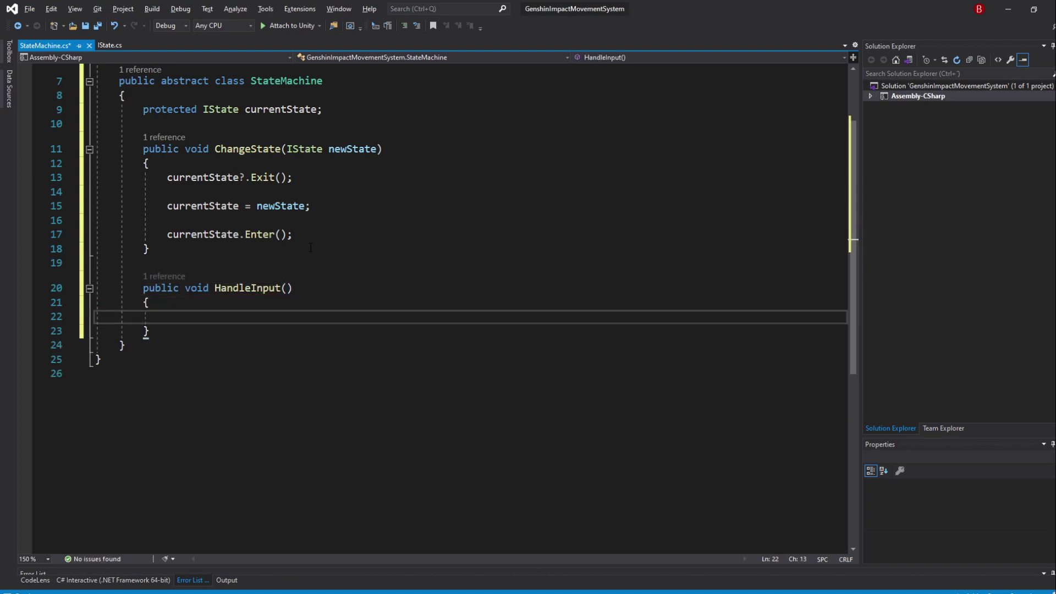
type("curre")
key("Tab")
type("?")
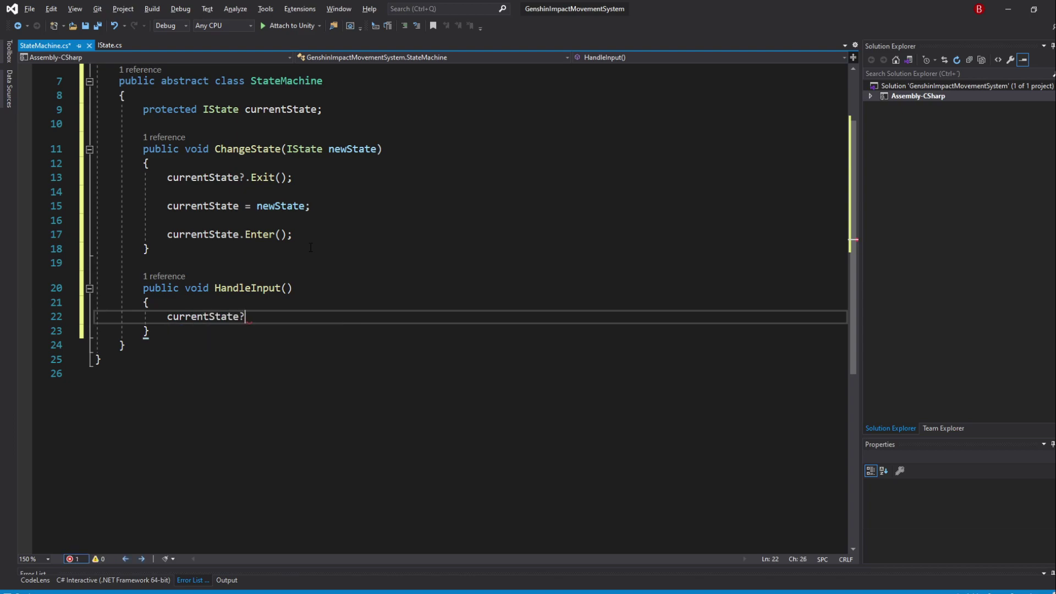
type(".Han")
key("Tab")
type("()")
type(";")
Duplicate HandleInput twice and rename the copies to Update and PhysicsUpdate with multi-caret editing
left_click(174, 332)
left_click_drag(175, 332, 95, 288)
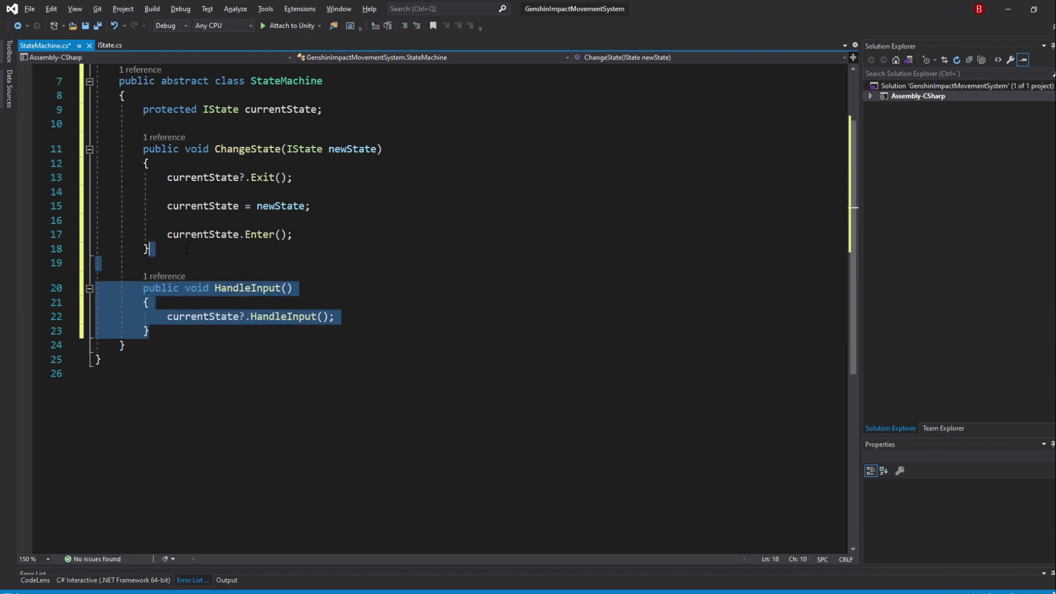
key("ctrl+c")
left_click(253, 332)
key("ctrl+v")
key("ctrl+v")
scroll(253, 332, "down", 3)
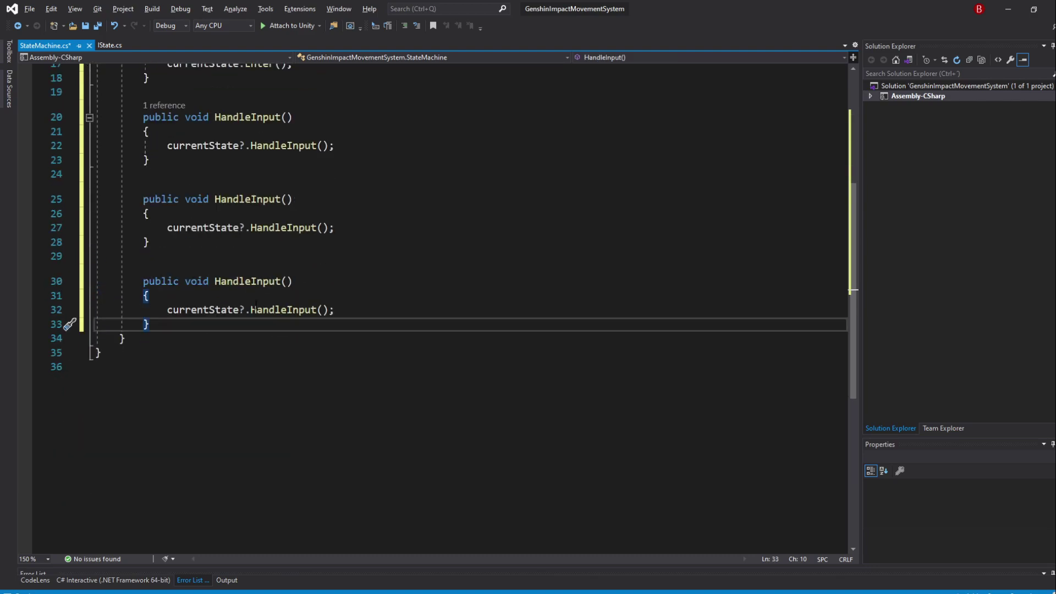
double_click(252, 199)
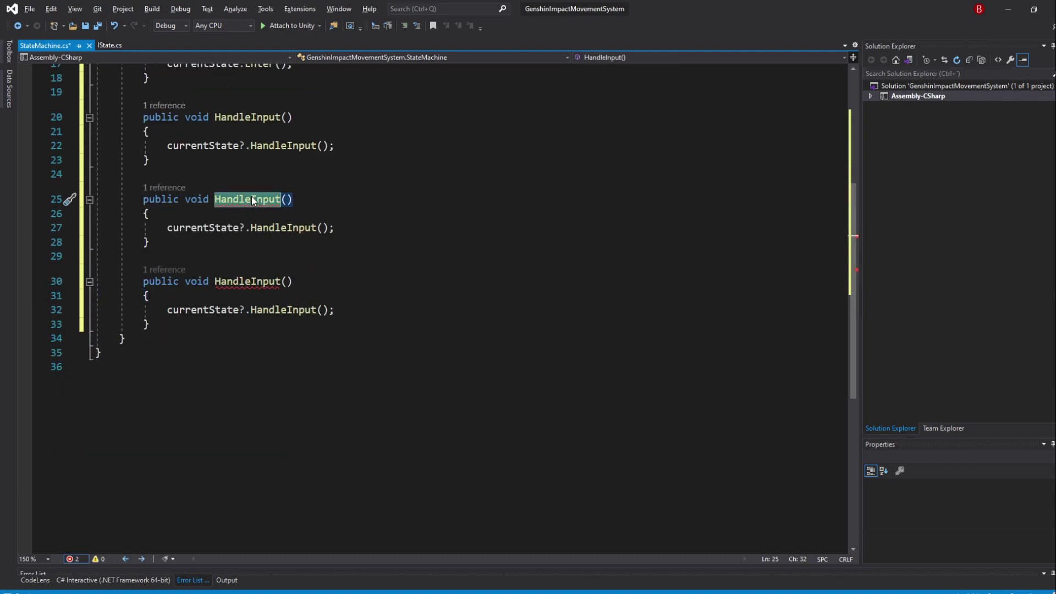
key("shift+alt+period")
type("Update")
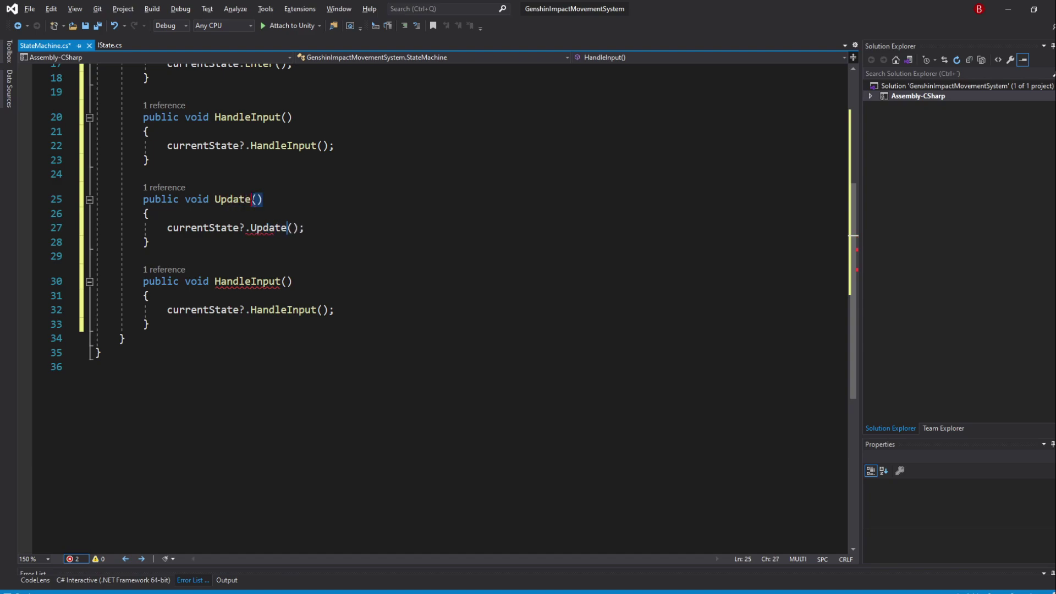
key("shift+alt+period")
type("P")
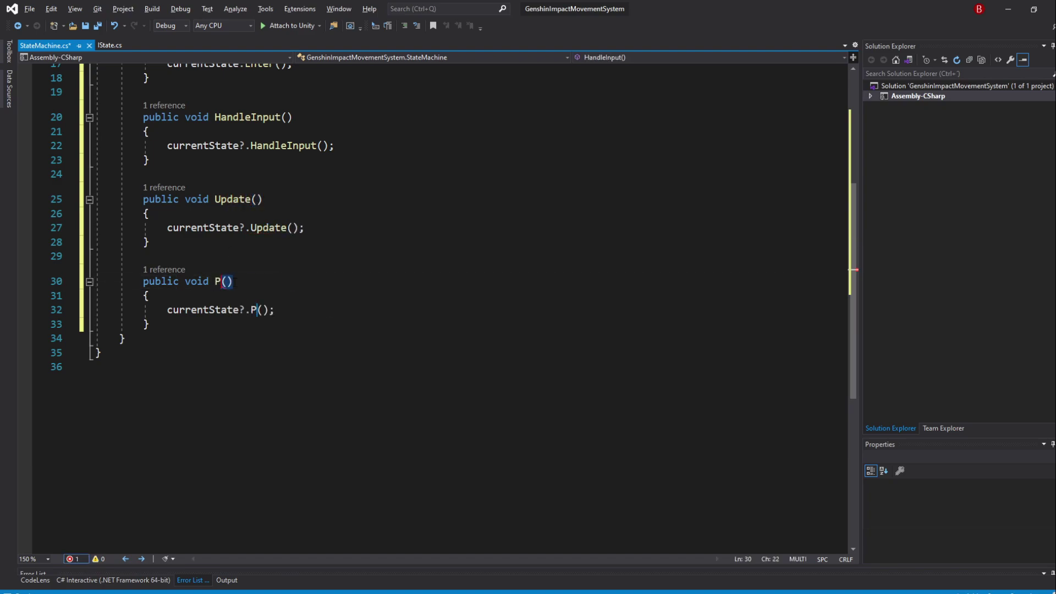
type("hysicsUpdate")
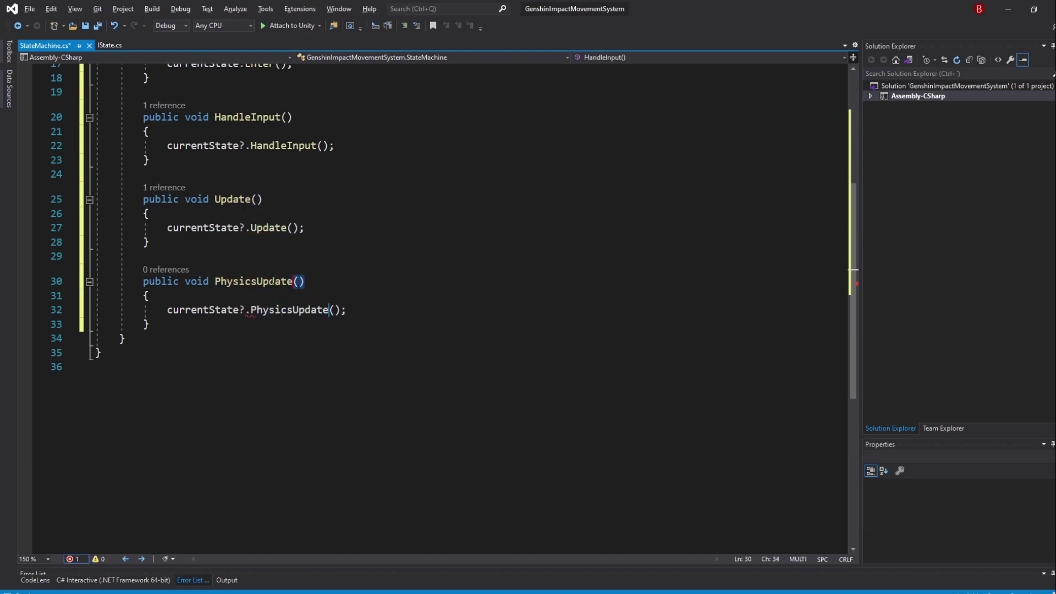
left_click(391, 325)
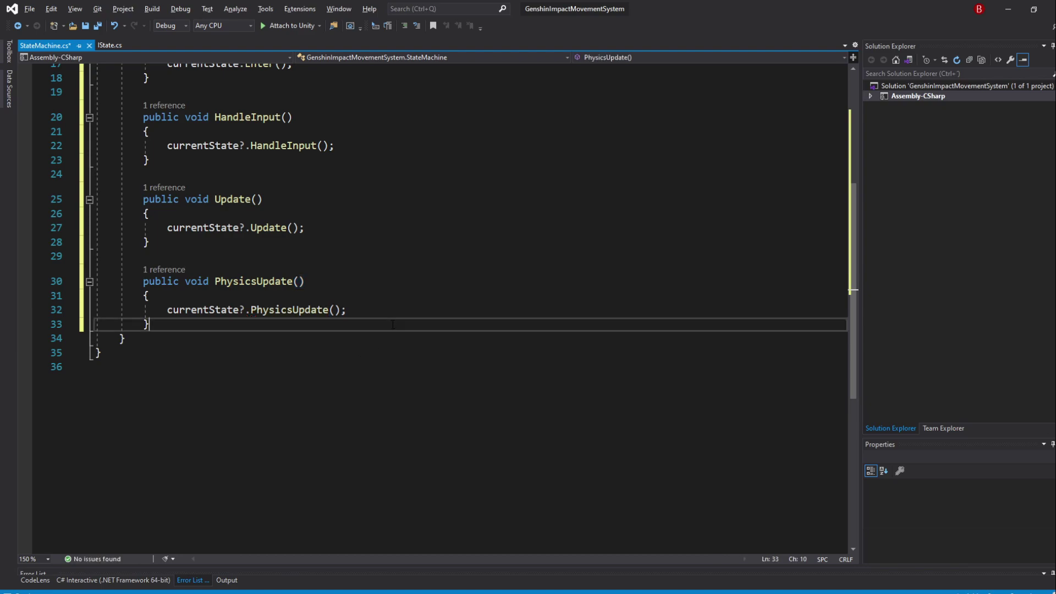
Remove the trailing blank line and unused using directives, then save StateMachine.cs
left_click(368, 386)
key("BackSpace")
scroll(347, 347, "up", 5)
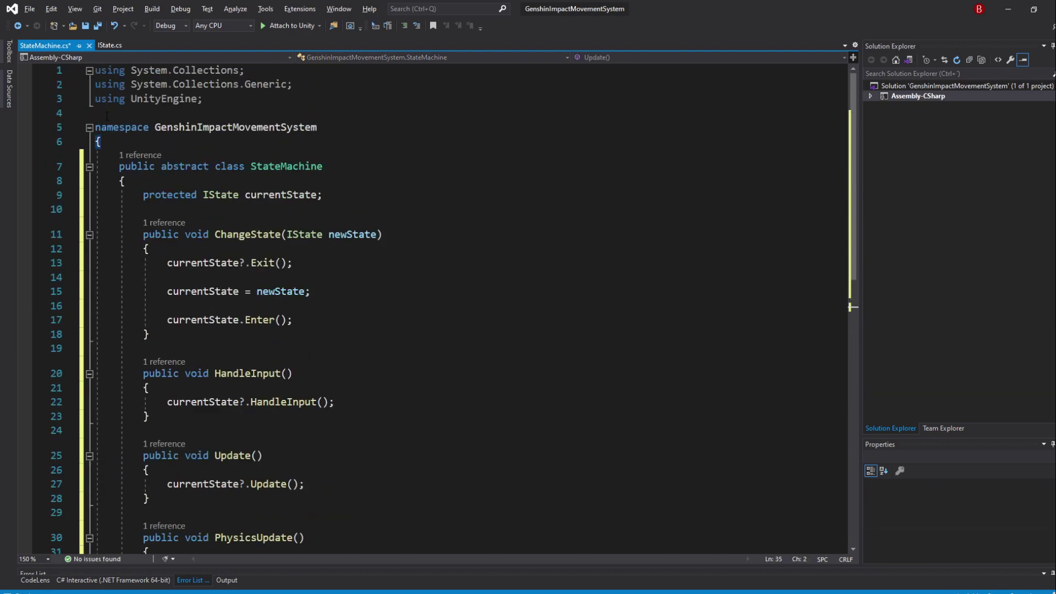
left_click_drag(107, 116, 94, 70)
key("Delete")
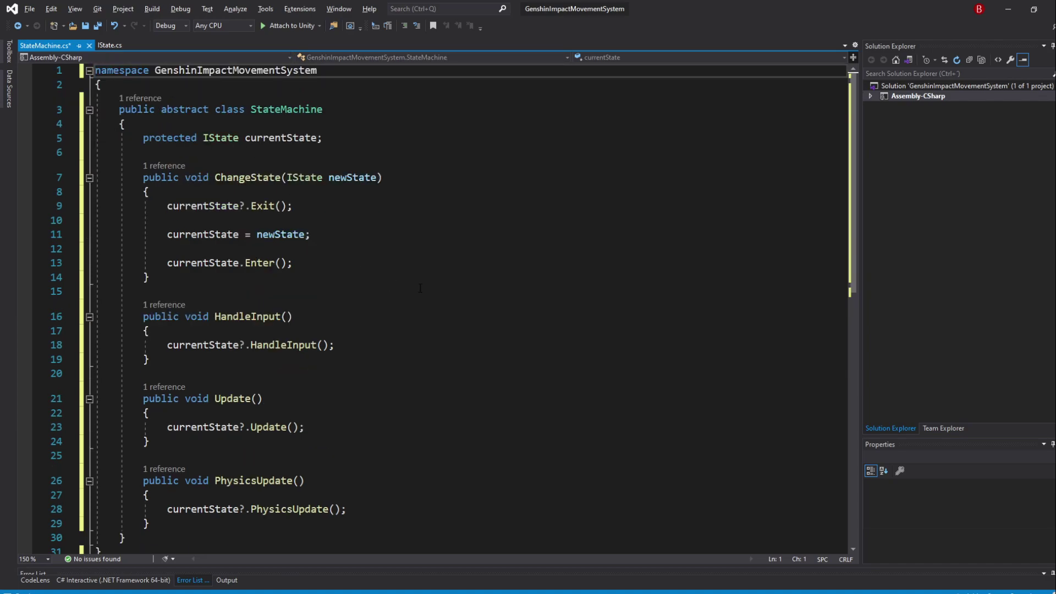
left_click(437, 289)
key("ctrl+s")
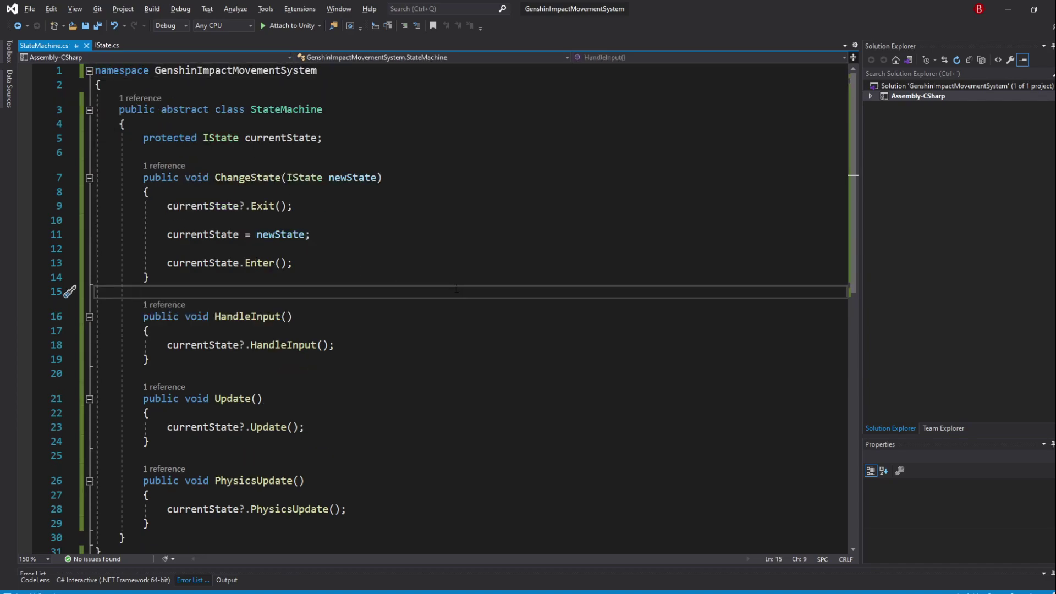